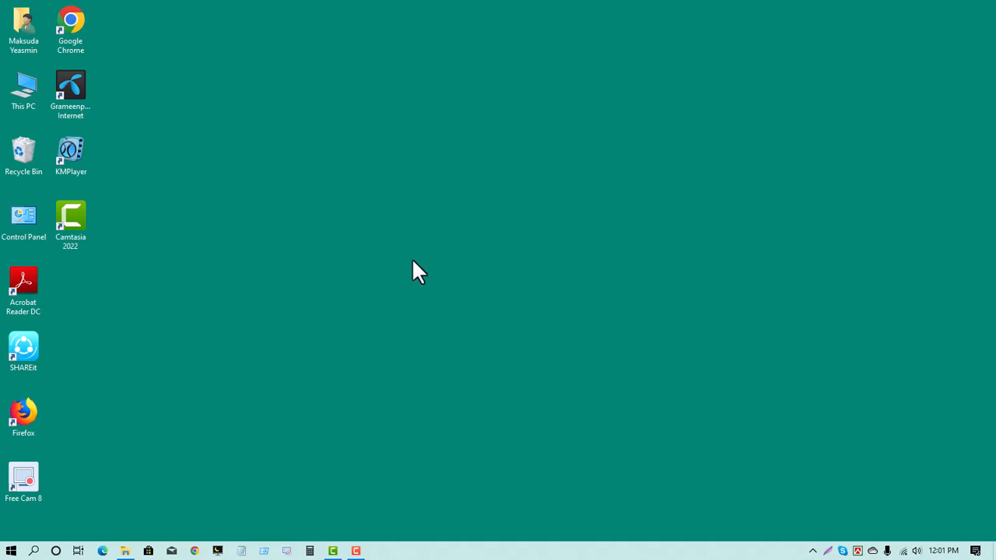
- Open Google Chrome and search Google for "contact out chrome extention"
left_click(195, 551)
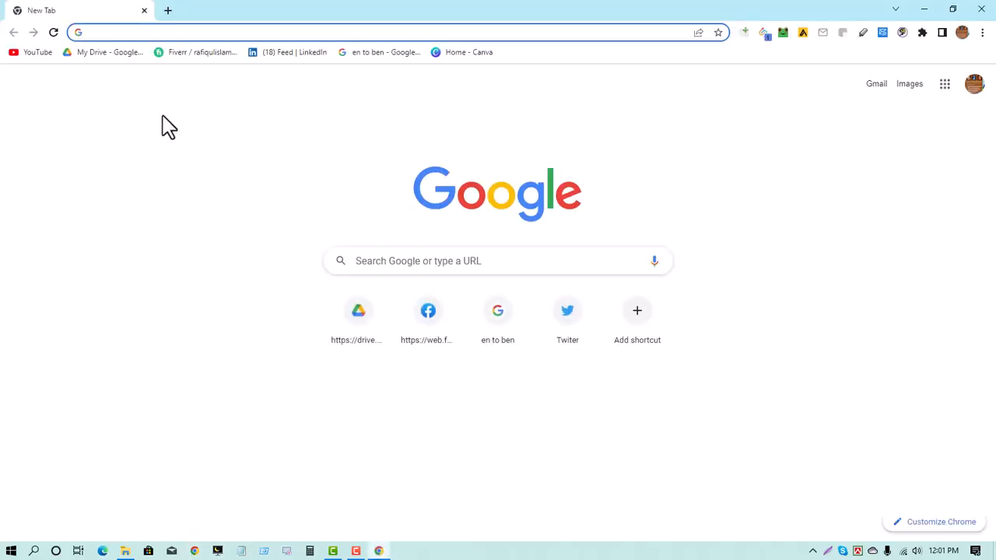
left_click(143, 33)
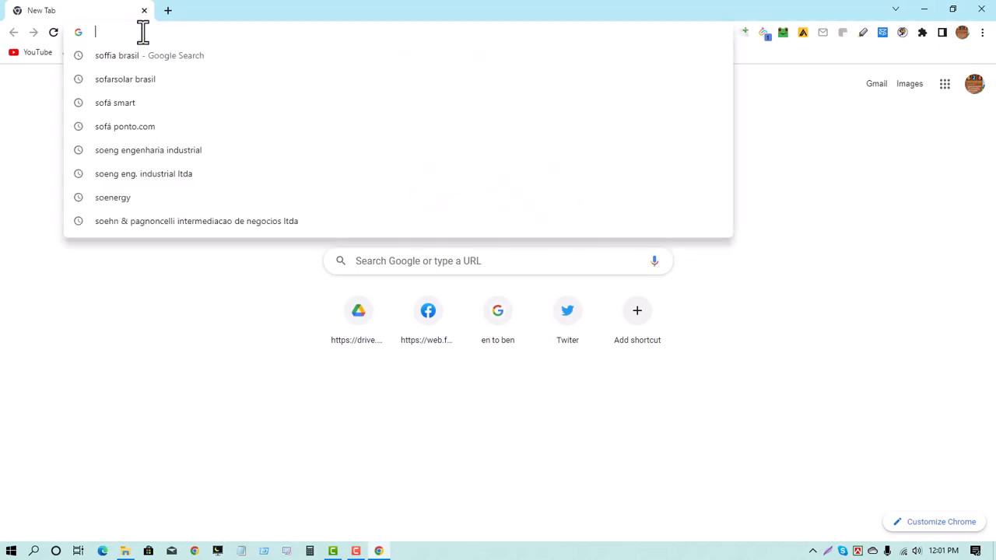
type("c")
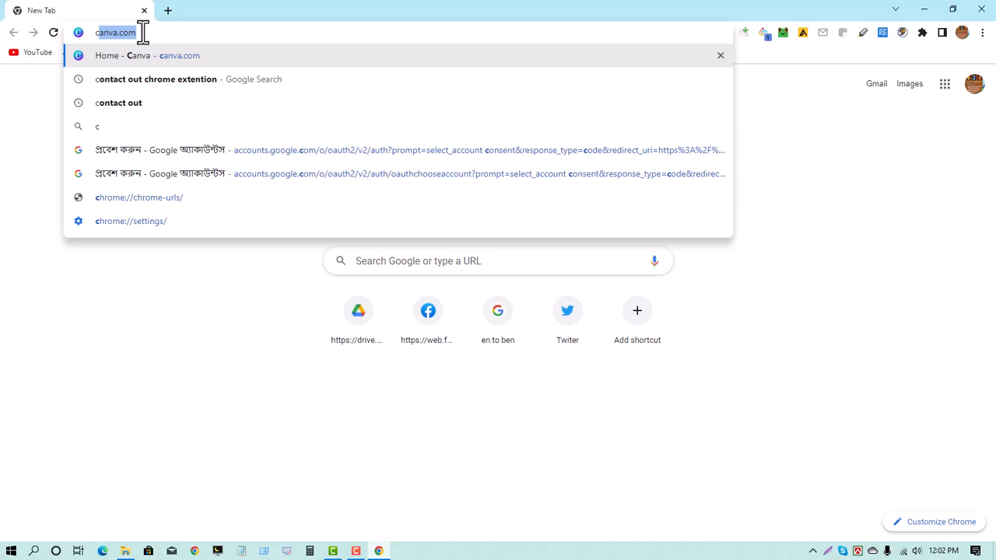
type("on")
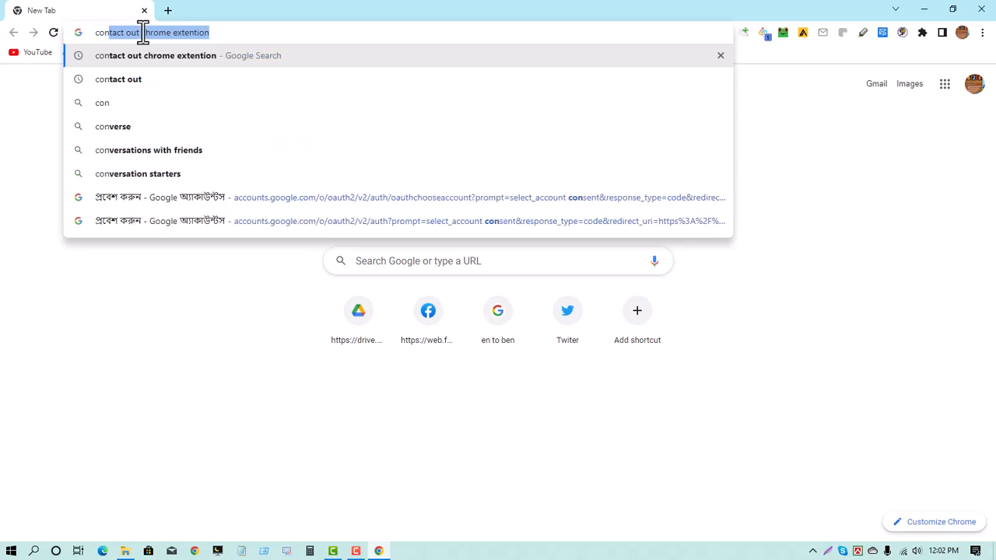
type("tact")
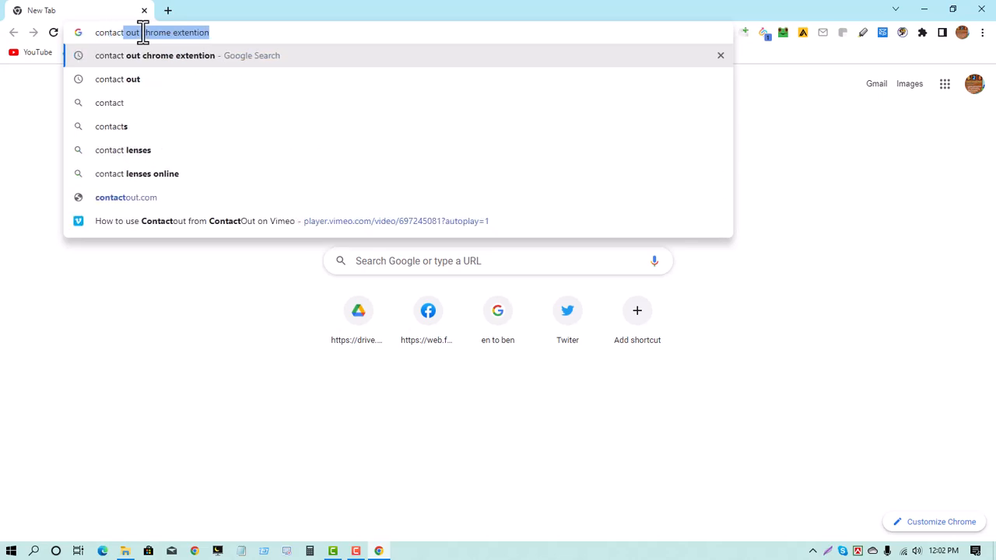
type(" out")
key("Delete")
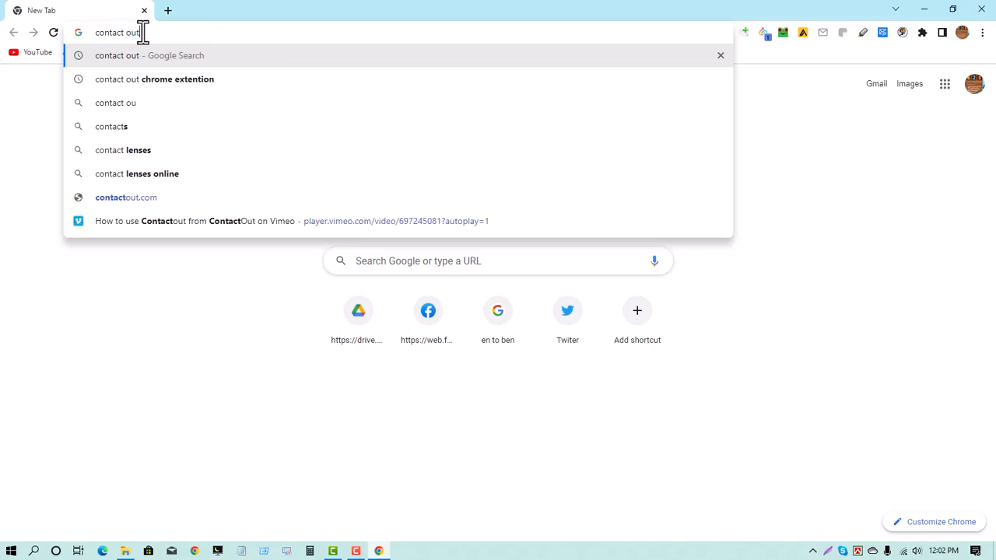
type("c")
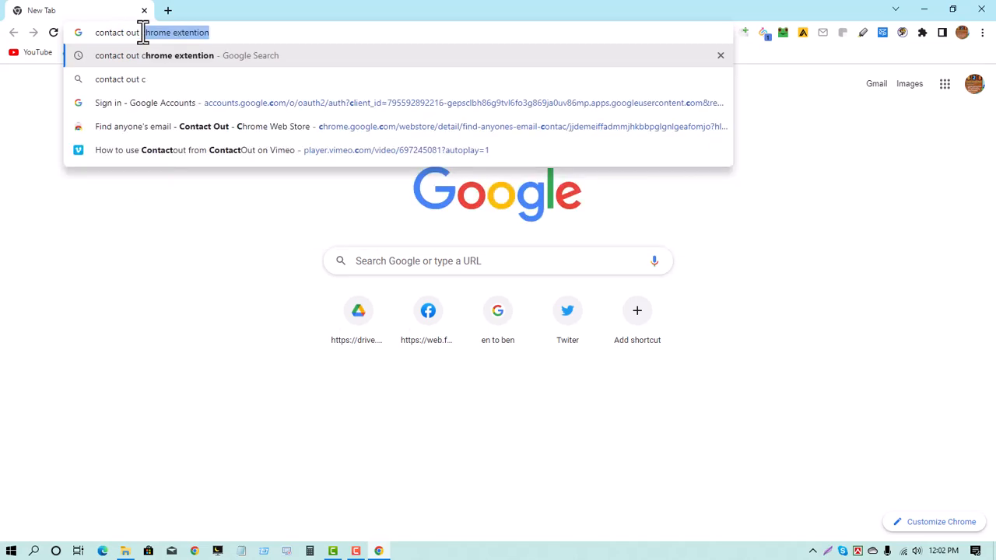
type("hrome")
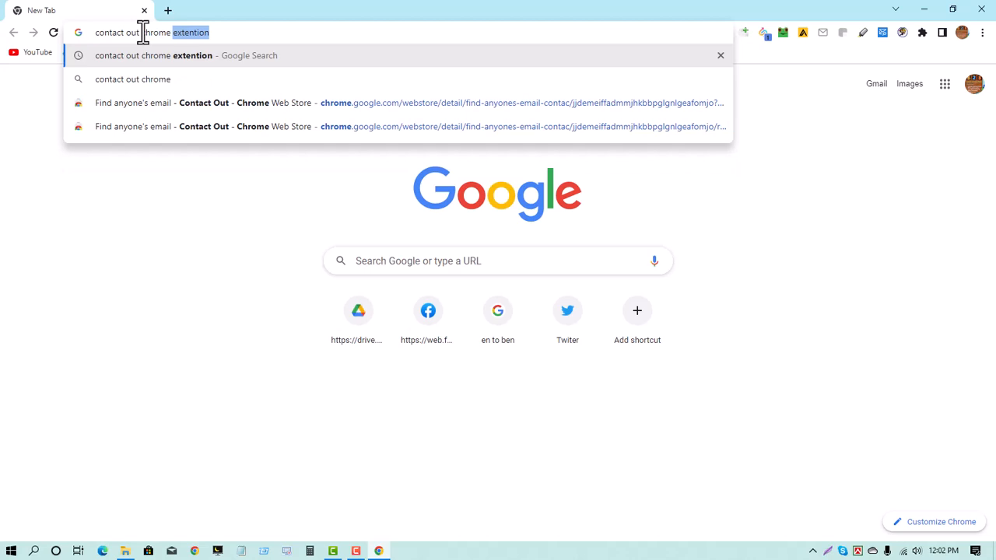
type(" exte")
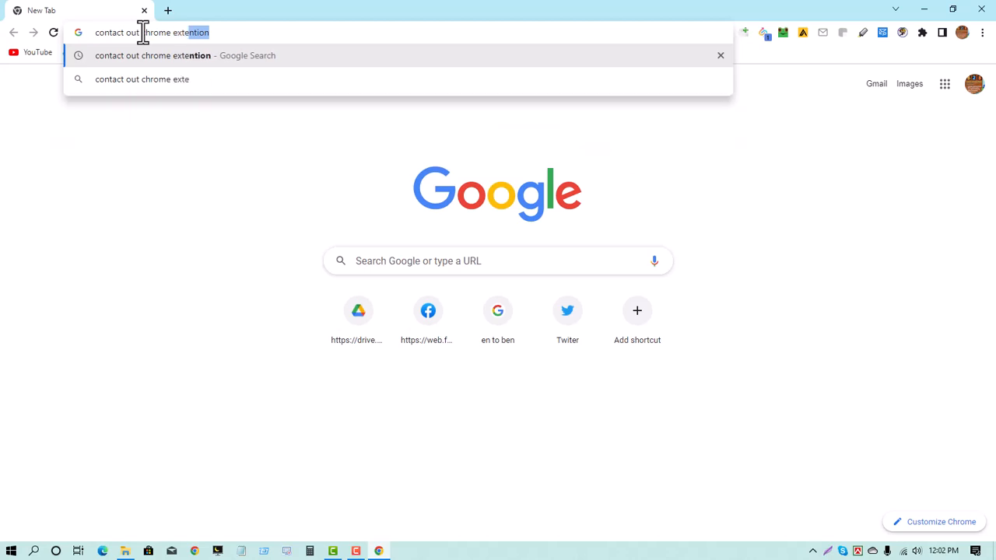
type("ntio")
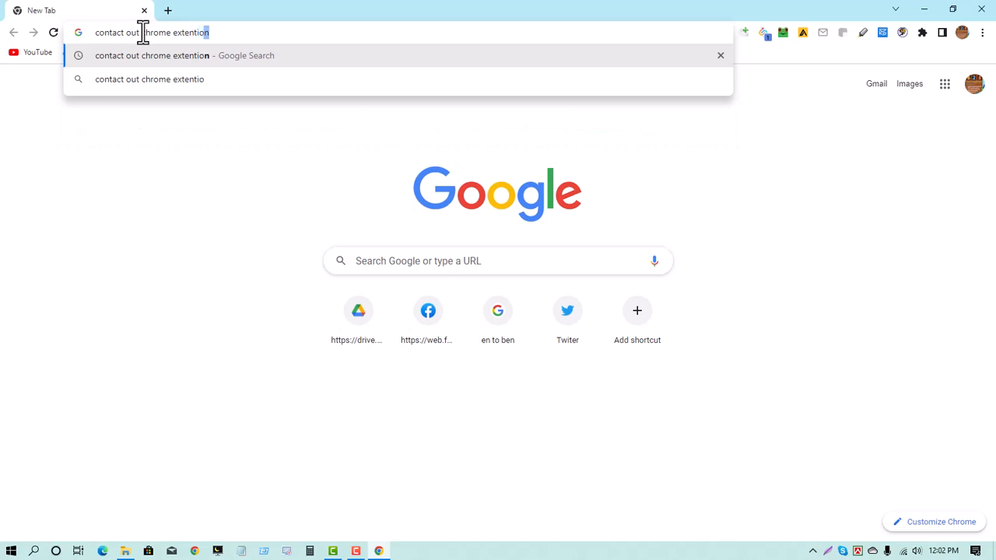
type("n")
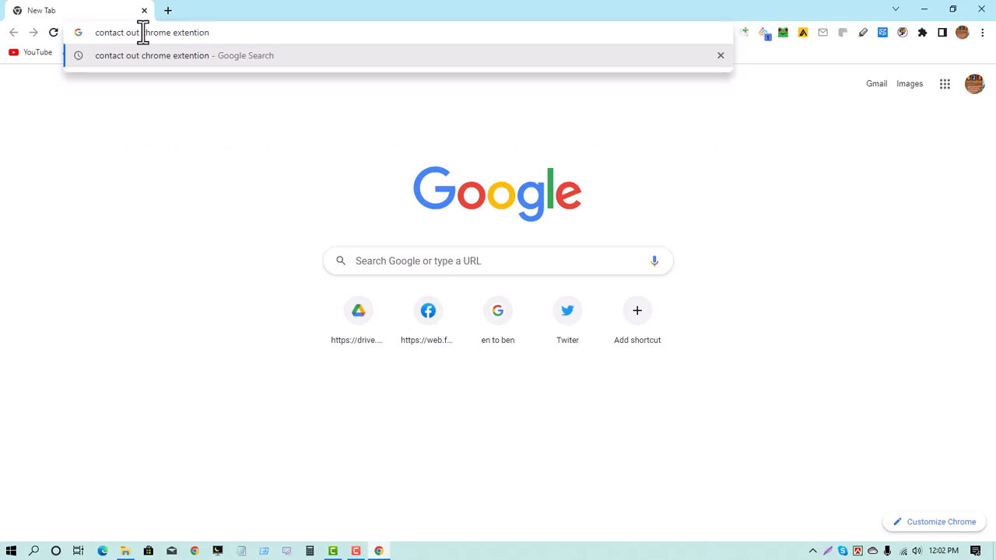
left_click(243, 58)
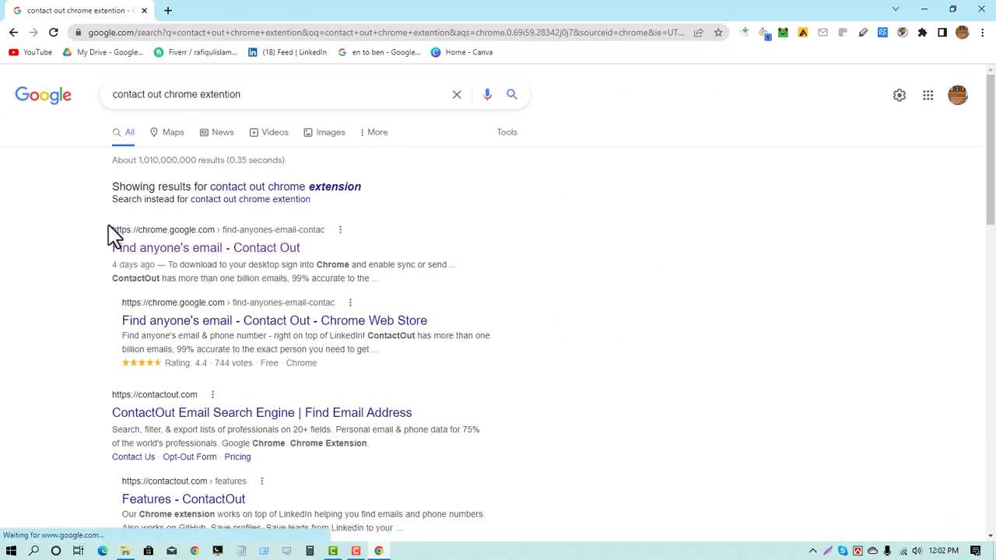
- Open the "Find anyone's email - Contact Out" result in the Chrome Web Store and add the extension to the browser
scroll(234, 412, "down", 3)
scroll(229, 412, "up", 3)
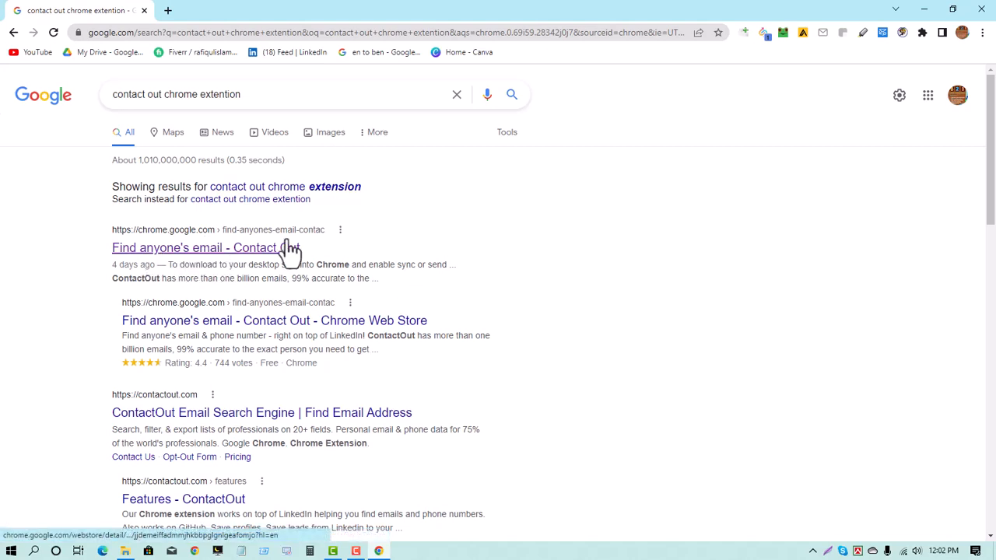
left_click(191, 243)
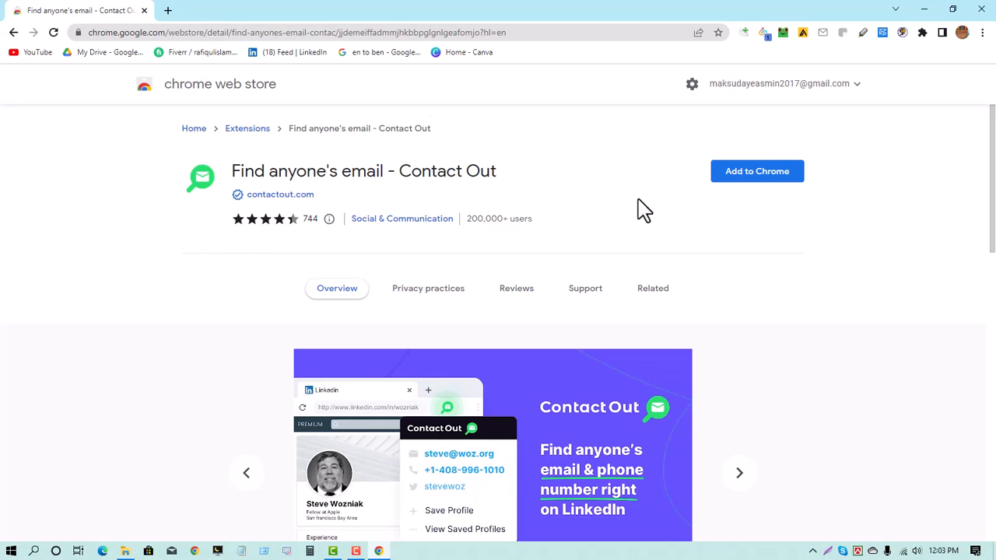
left_click(758, 187)
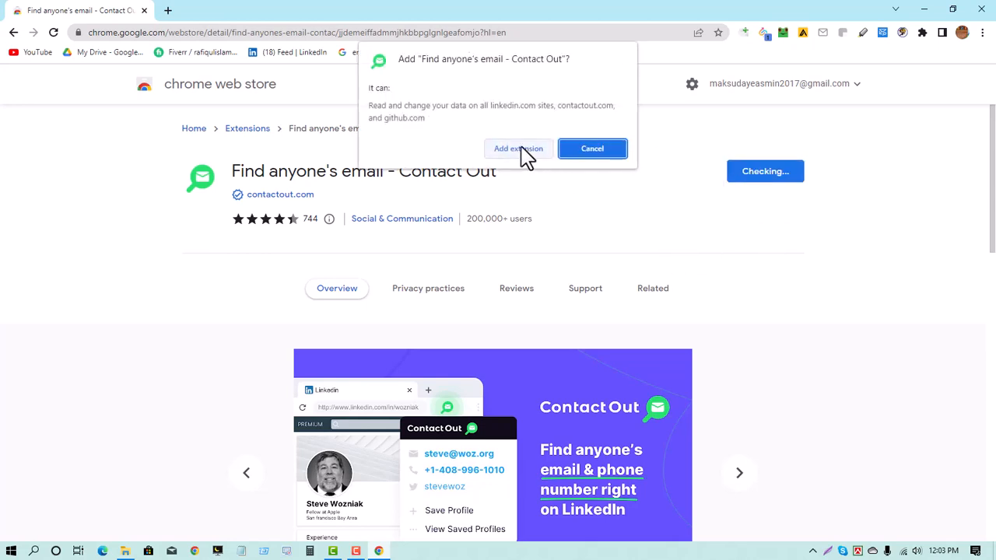
left_click(520, 149)
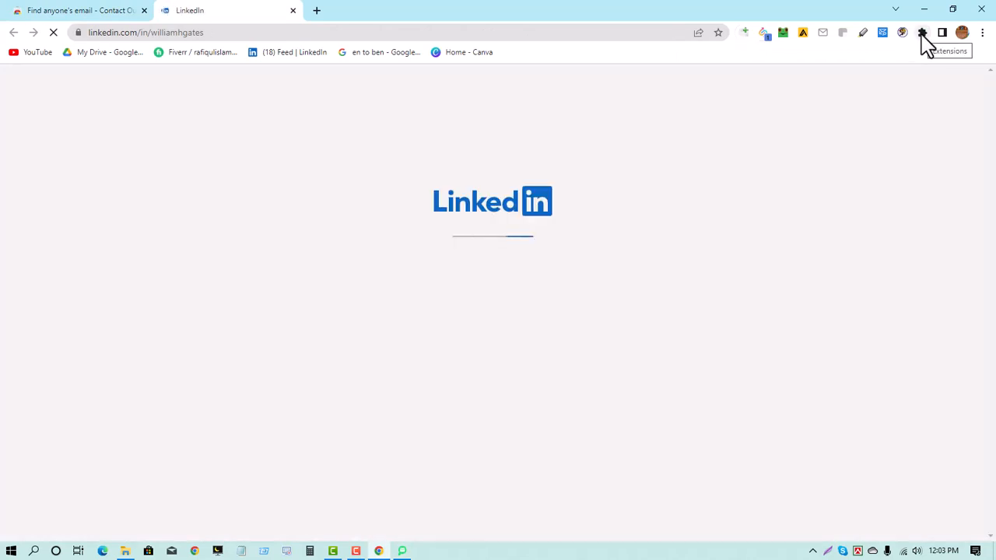
- Pin the "Find anyone's email - Contact Out" extension to the browser toolbar and close the extensions list
left_click(921, 38)
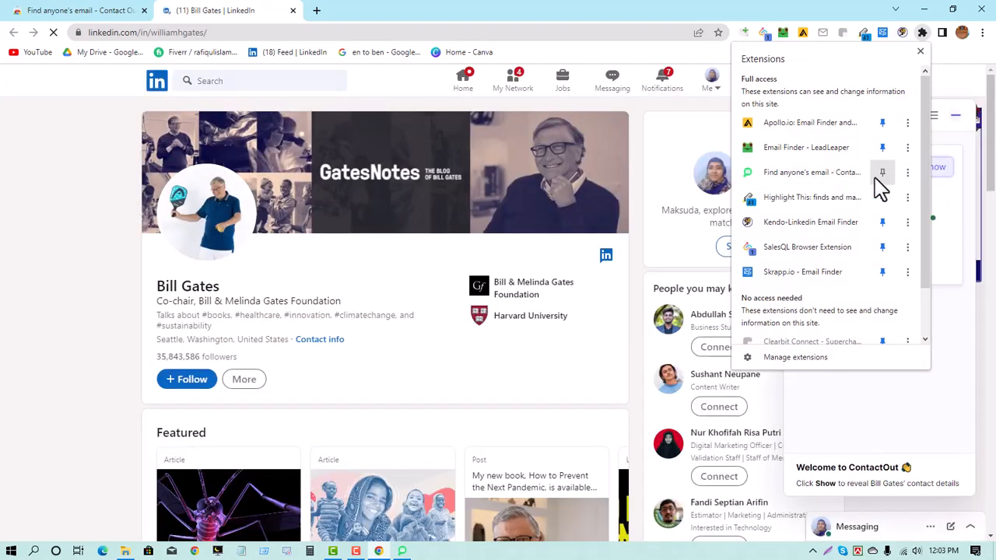
left_click(882, 173)
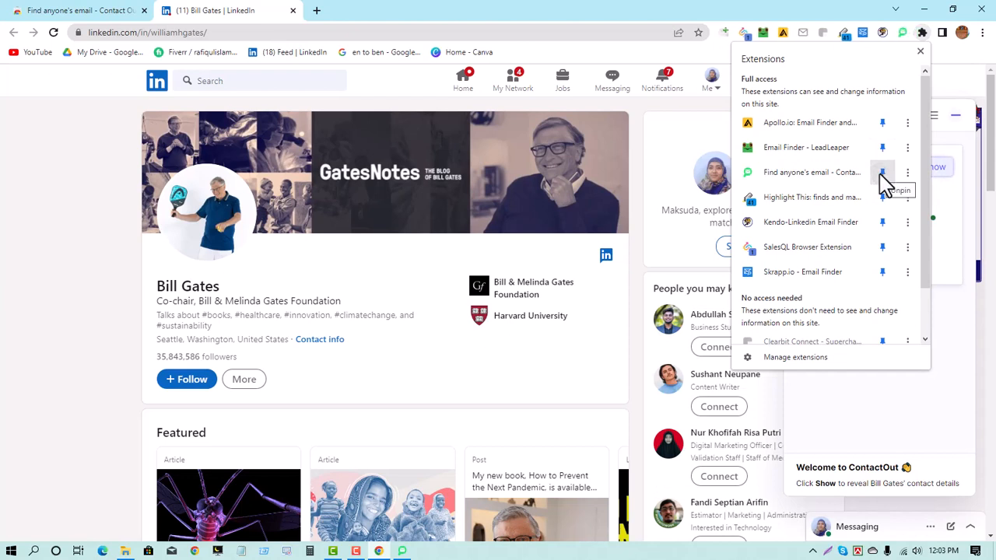
left_click(921, 52)
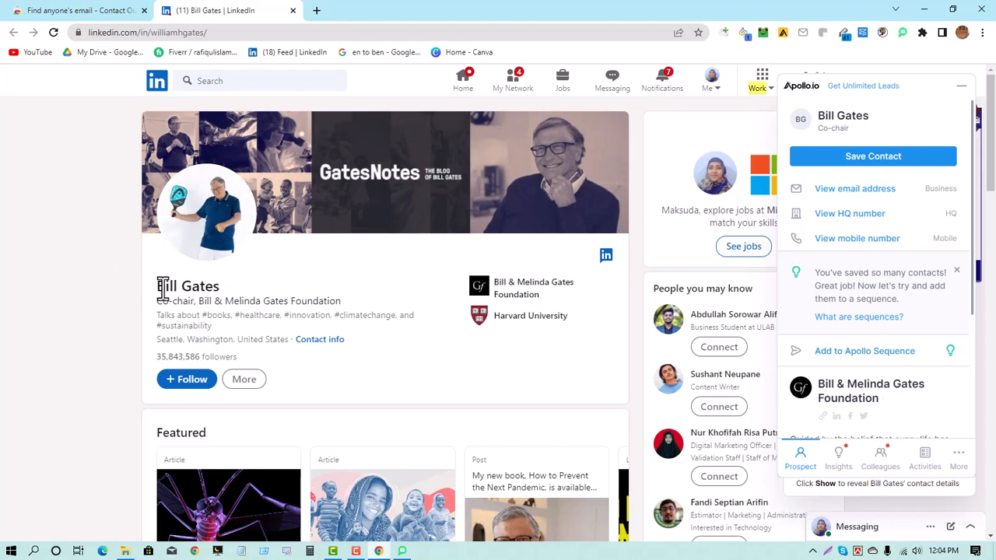
- Register a new ContactOut account from the extension by signing up with the first listed Google account
left_click(902, 34)
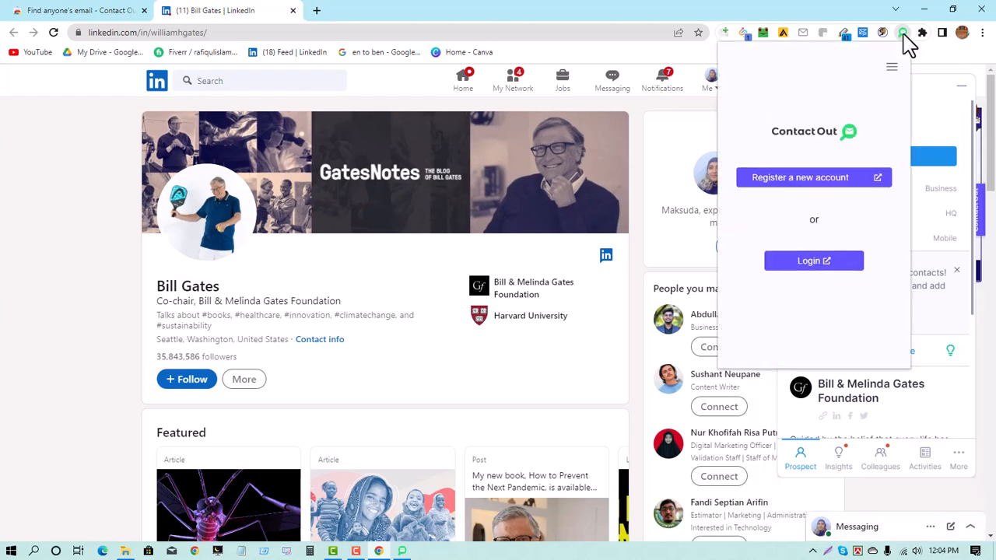
left_click(830, 179)
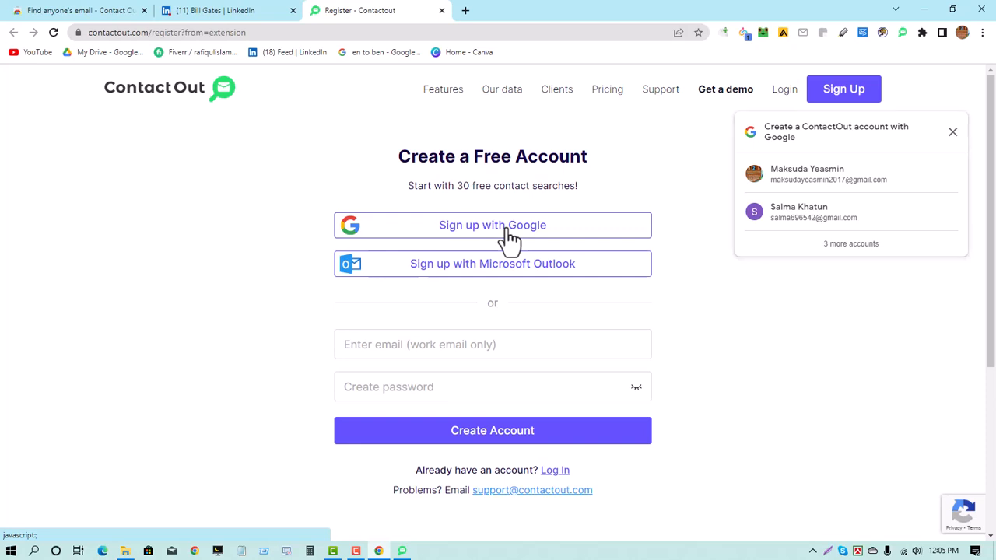
left_click(509, 241)
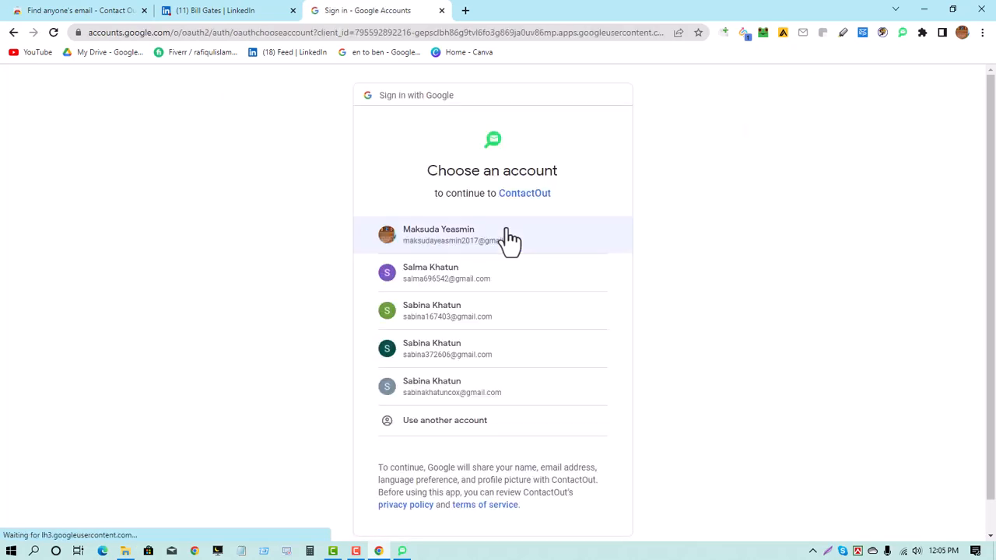
left_click(451, 247)
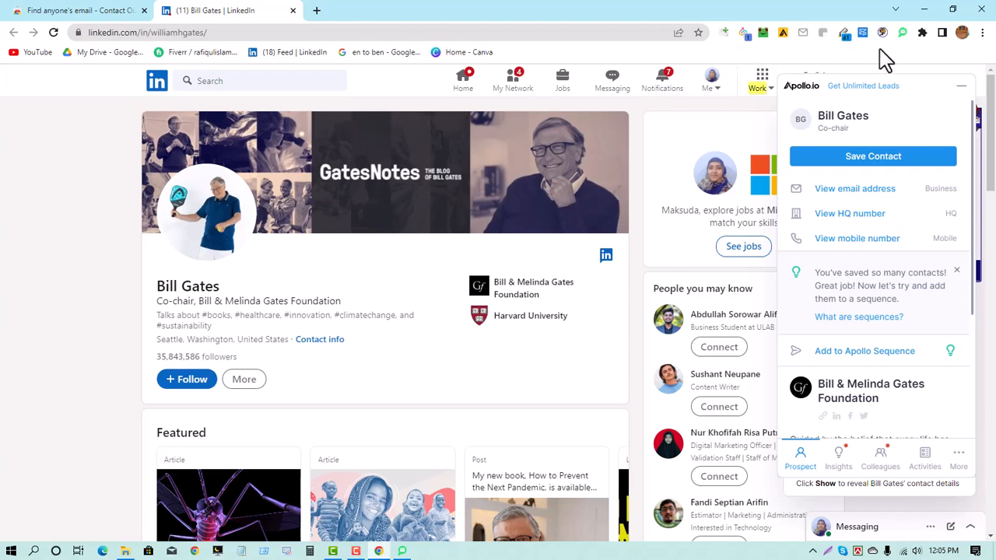
- Open the ContactOut extension on the Bill Gates LinkedIn profile and log out of the account
left_click(904, 35)
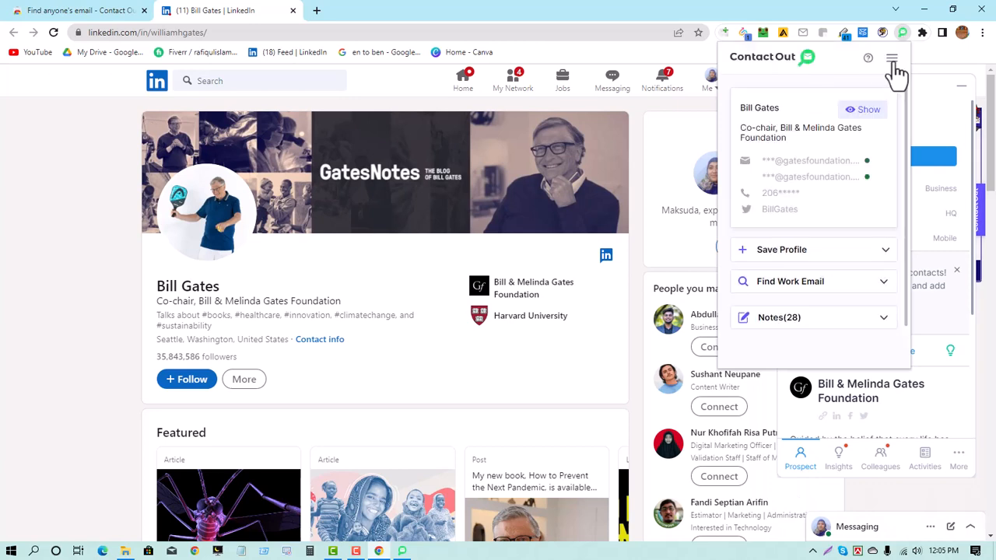
left_click(892, 59)
scroll(853, 196, "down", 5)
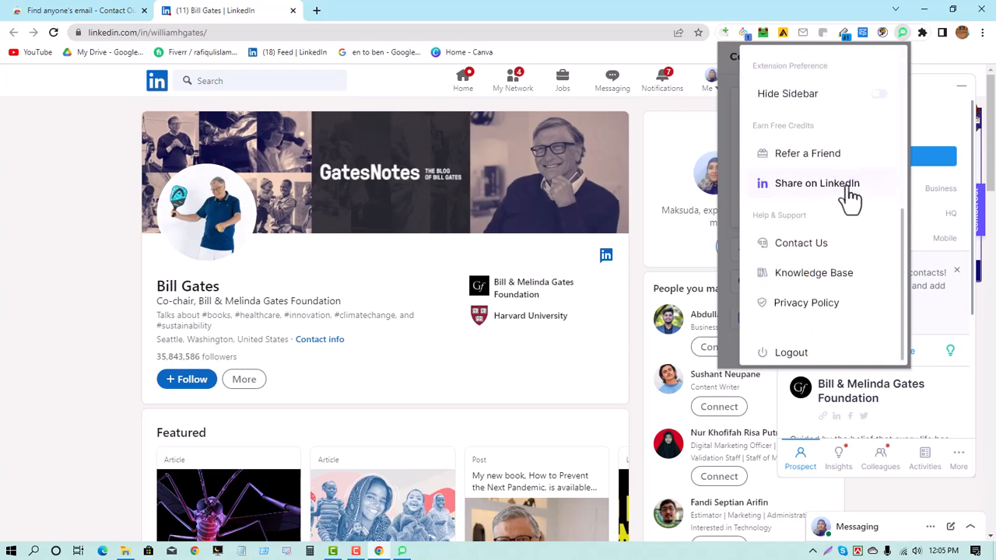
left_click(791, 351)
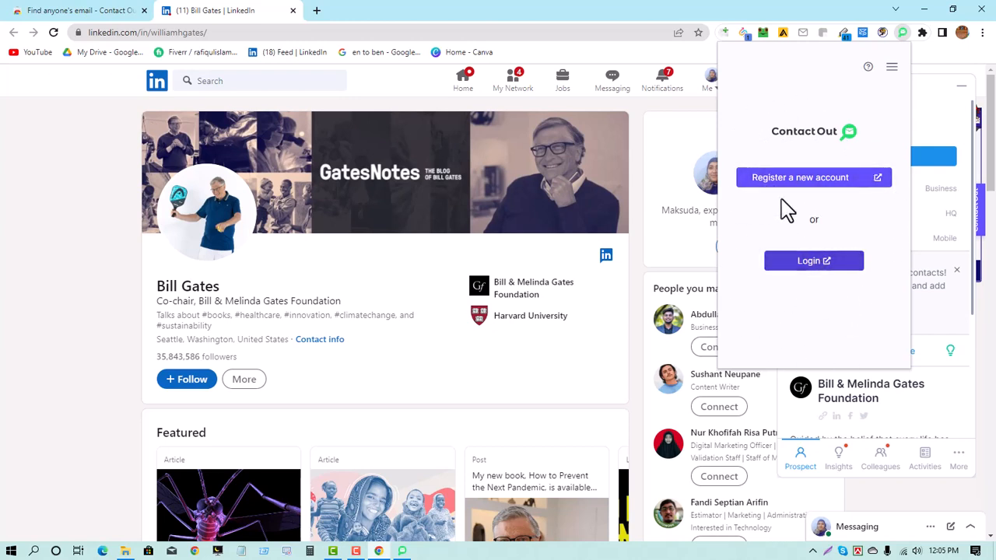
- Log in to ContactOut from the extension with the first listed Google account
left_click(819, 261)
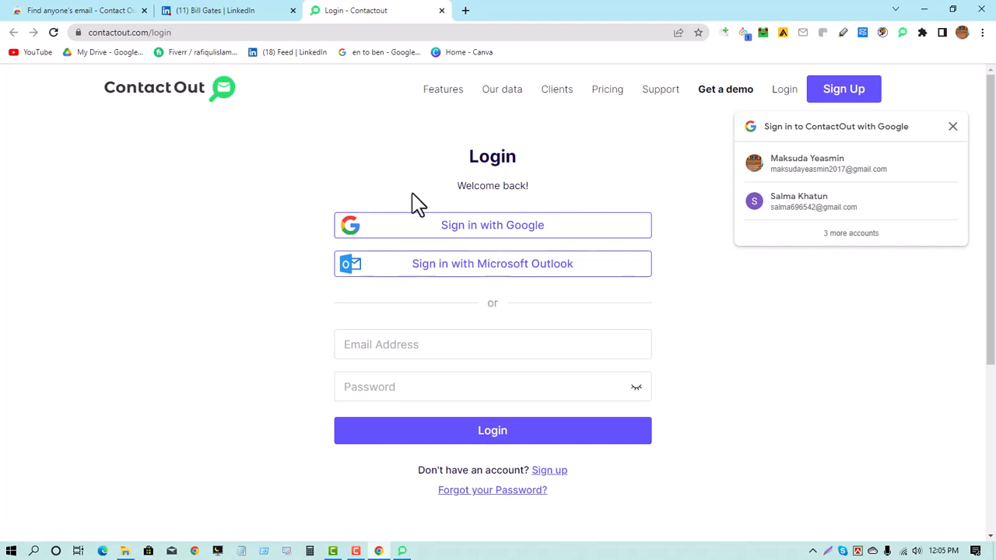
left_click(490, 239)
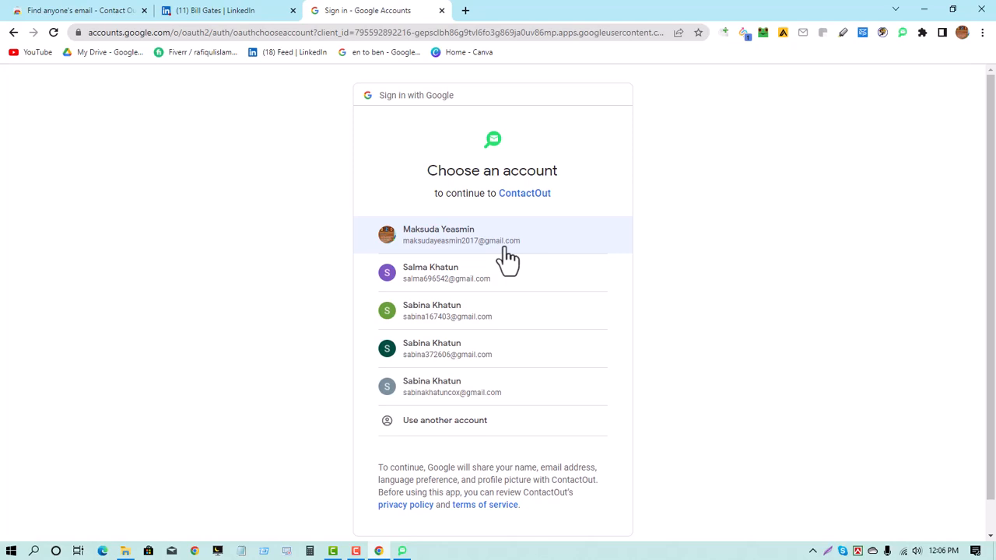
left_click(463, 245)
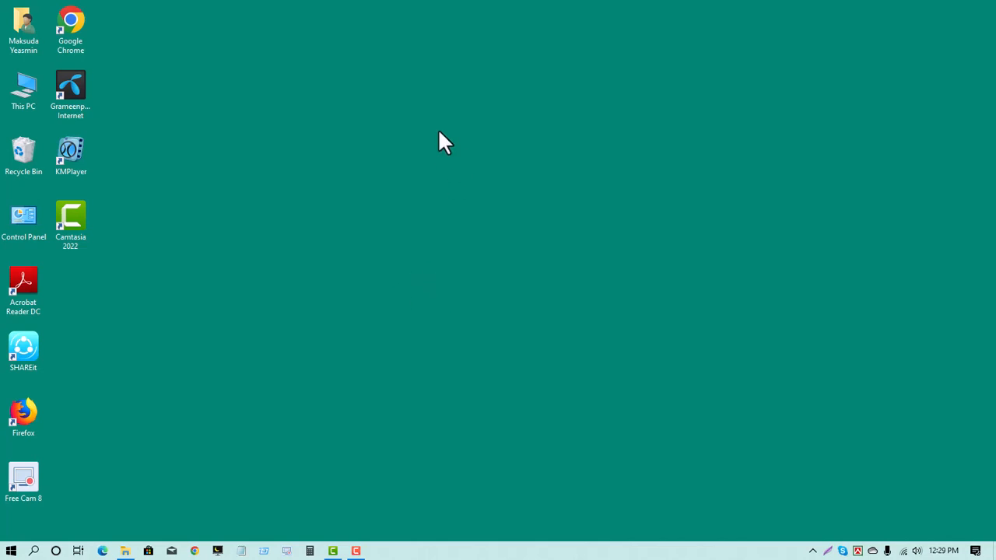
- Refresh the desktop, then open Google Chrome and go to Google Drive through the Google apps
right_click(438, 131)
left_click(486, 165)
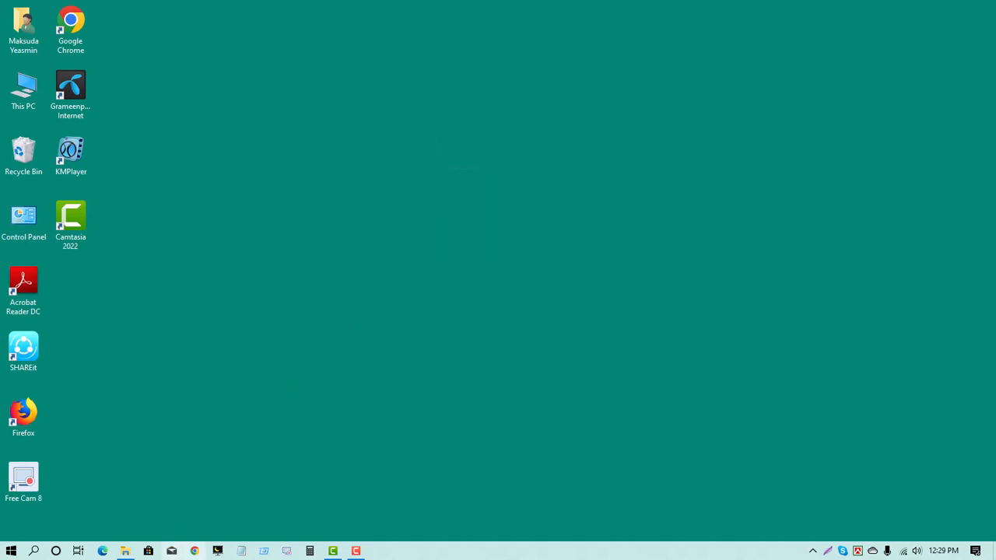
left_click(196, 552)
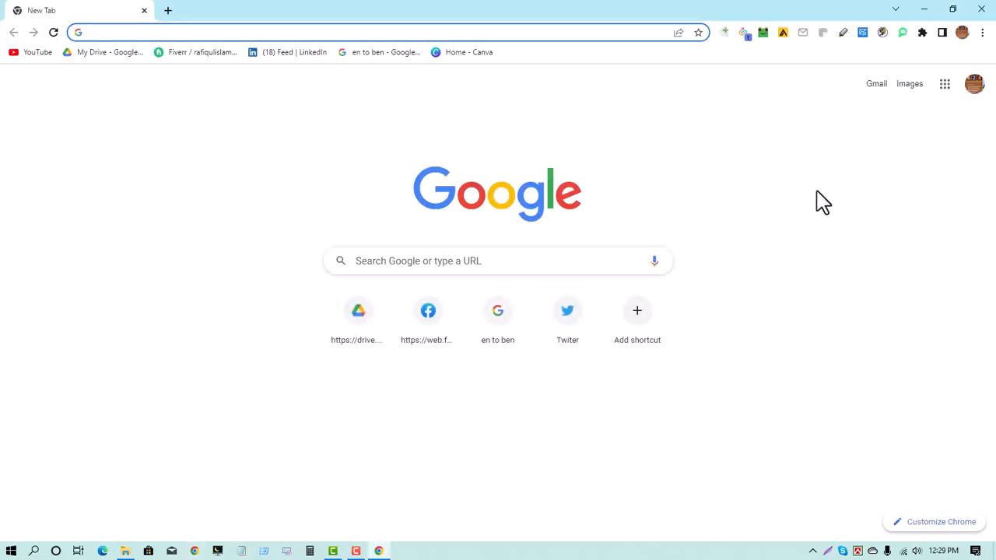
left_click(945, 86)
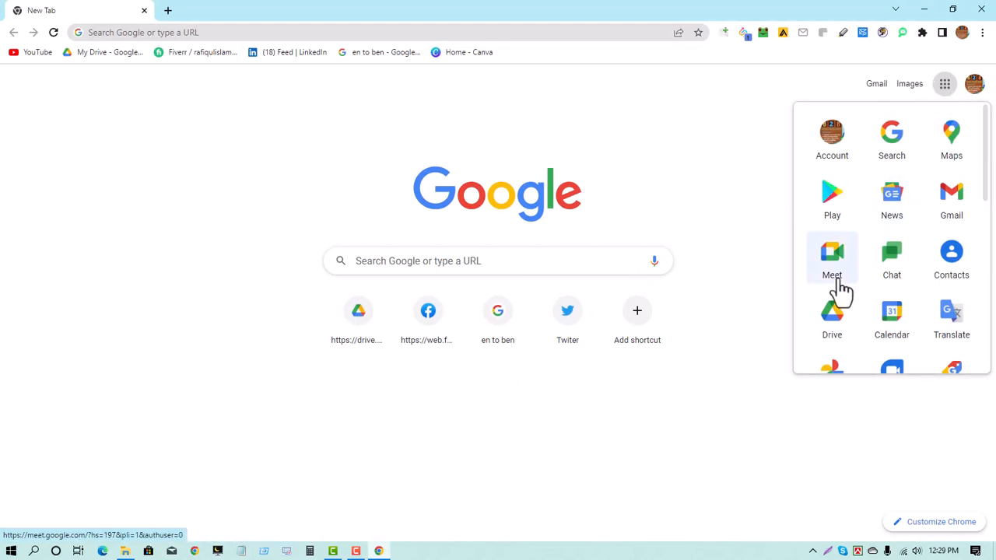
left_click(832, 320)
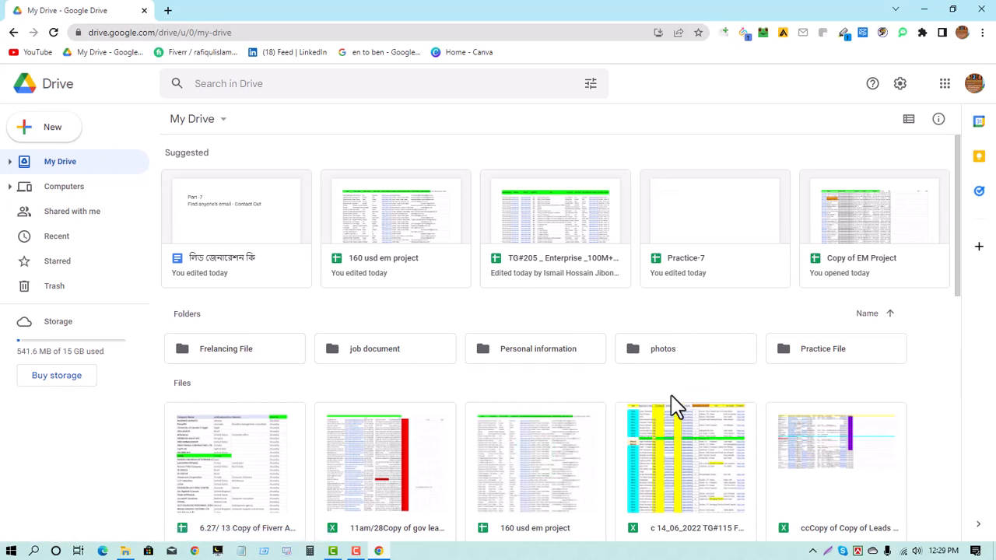
- Create a blank Google Sheets spreadsheet in My Drive and name it 7
scroll(707, 395, "down", 5)
scroll(669, 382, "up", 5)
scroll(609, 329, "down", 3)
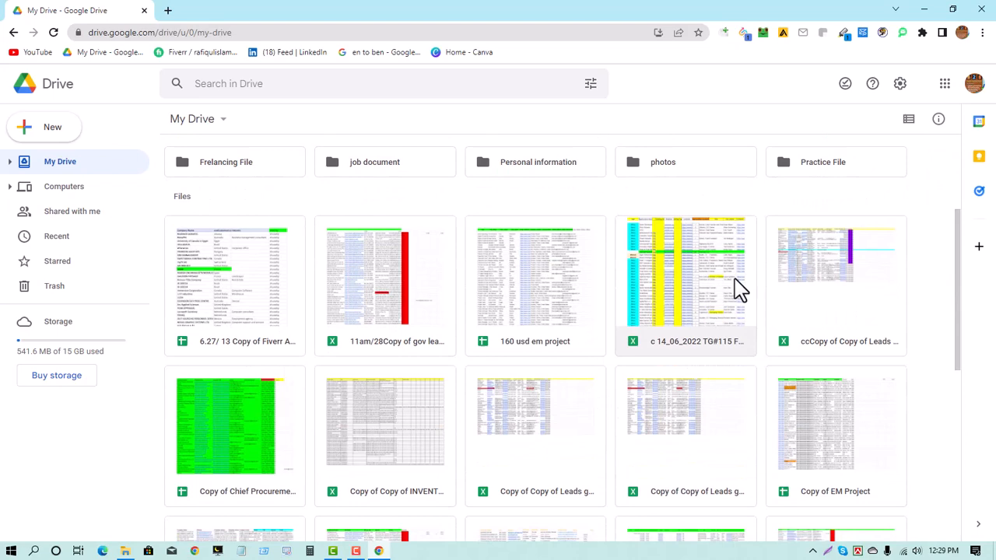
right_click(589, 199)
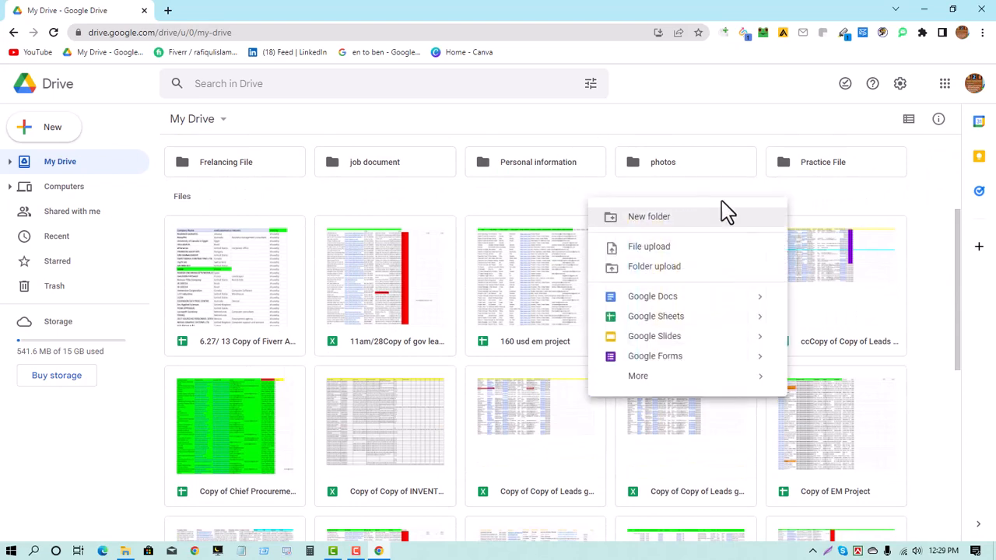
left_click(668, 333)
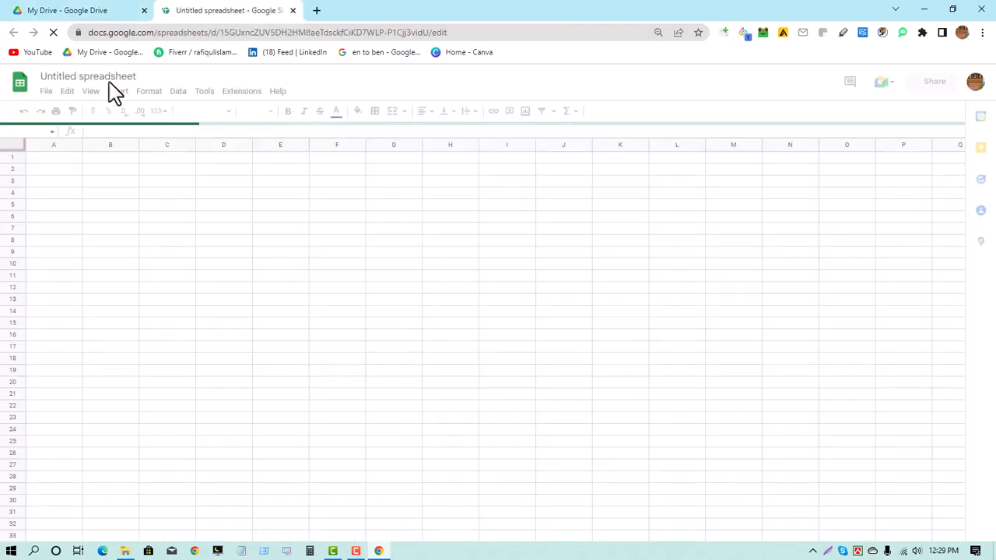
left_click(94, 77)
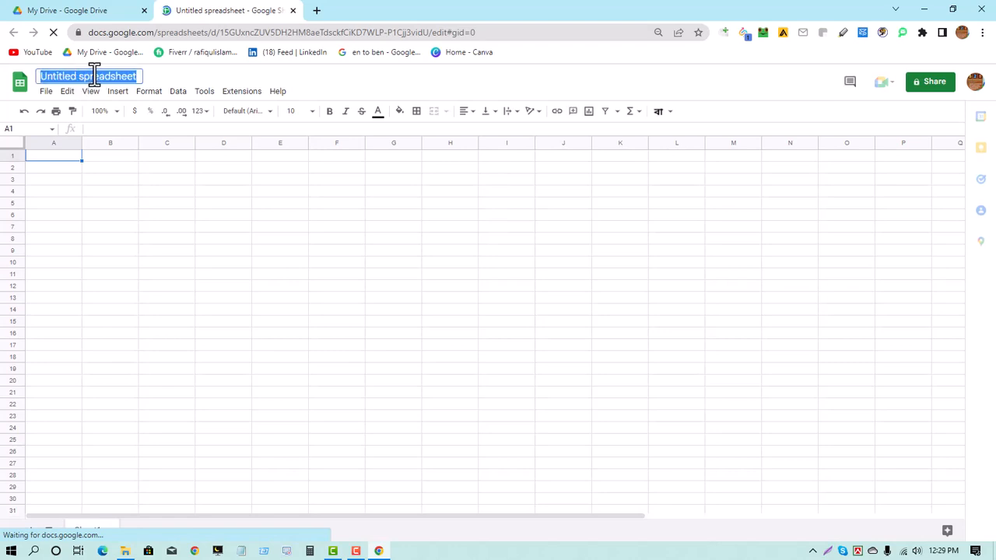
type("7")
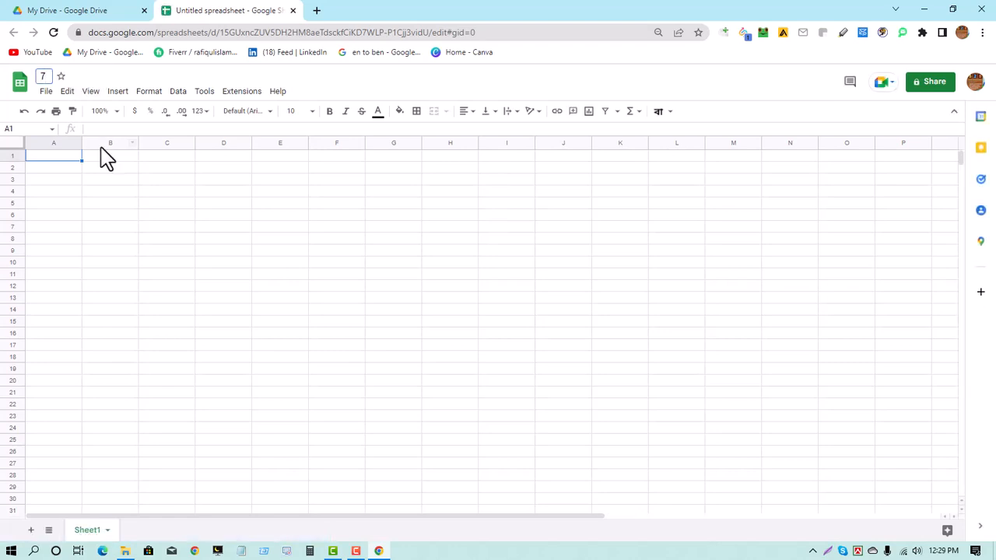
left_click(78, 190)
left_click(53, 157)
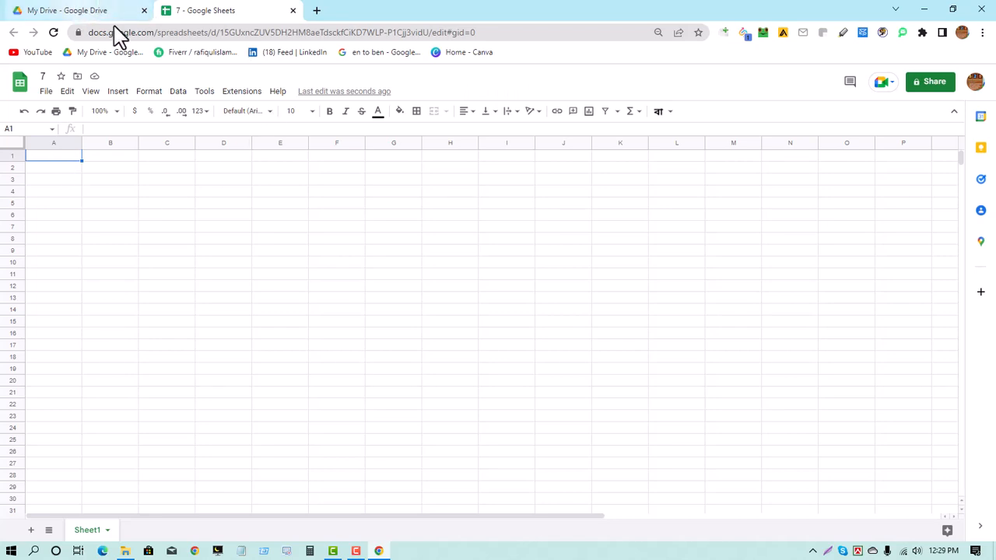
- Return to My Drive, browse its files and open the "160 usd em project" spreadsheet
left_click(77, 10)
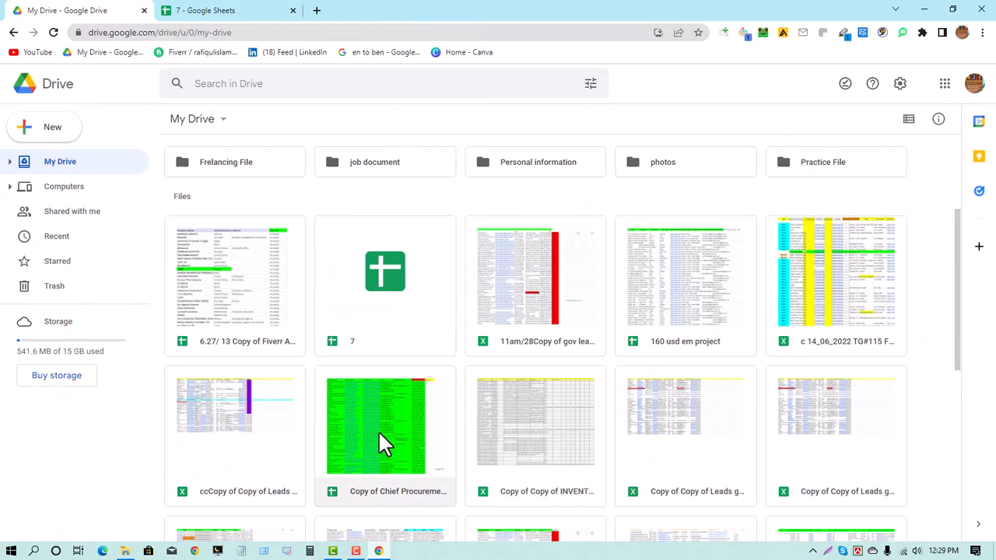
scroll(737, 432, "down", 1)
scroll(737, 432, "down", 1)
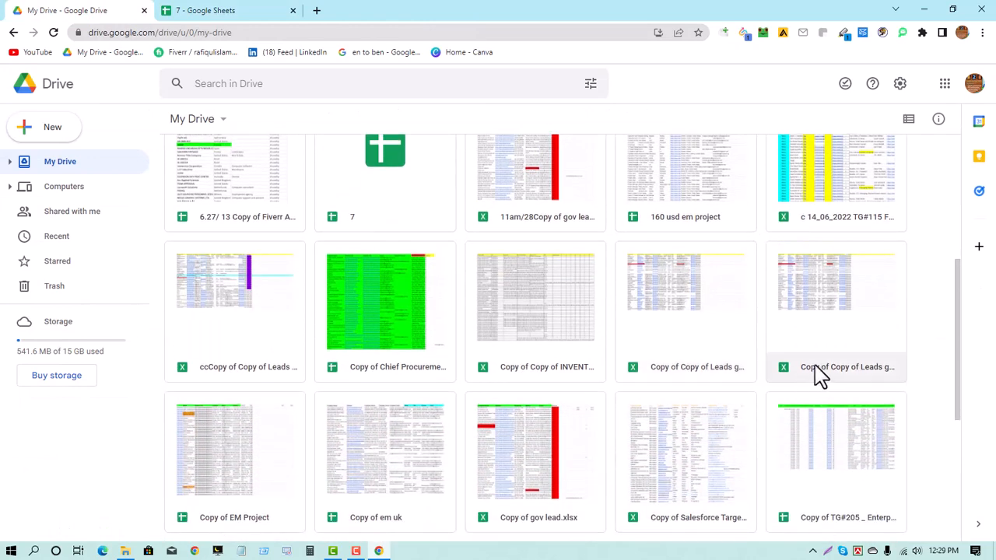
scroll(659, 400, "down", 3)
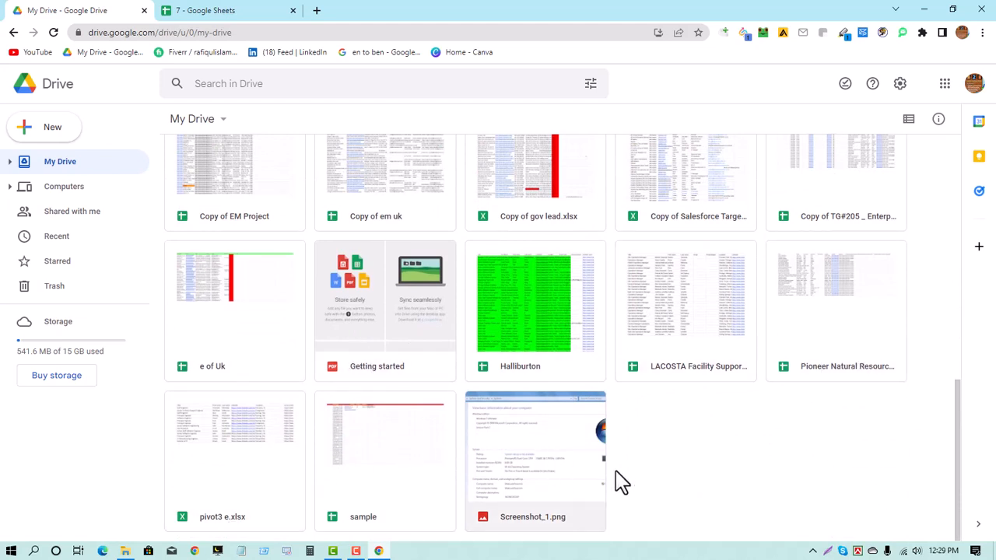
scroll(709, 467, "up", 1)
scroll(747, 443, "up", 2)
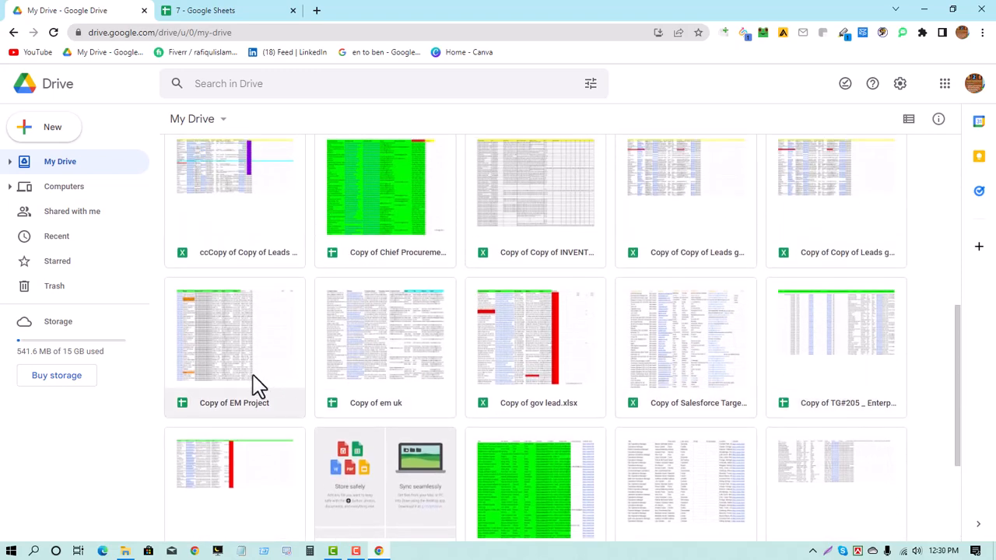
scroll(280, 421, "up", 2)
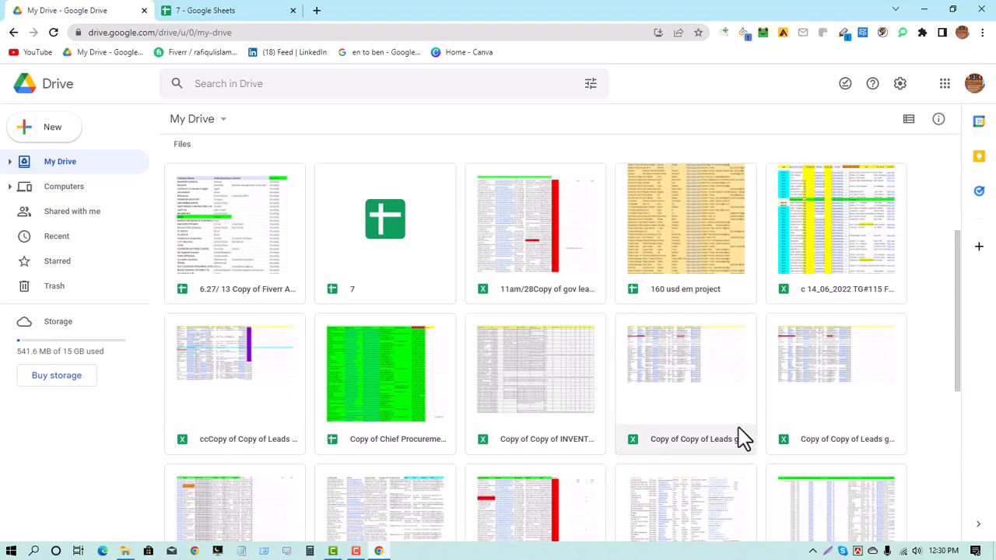
scroll(615, 428, "up", 1)
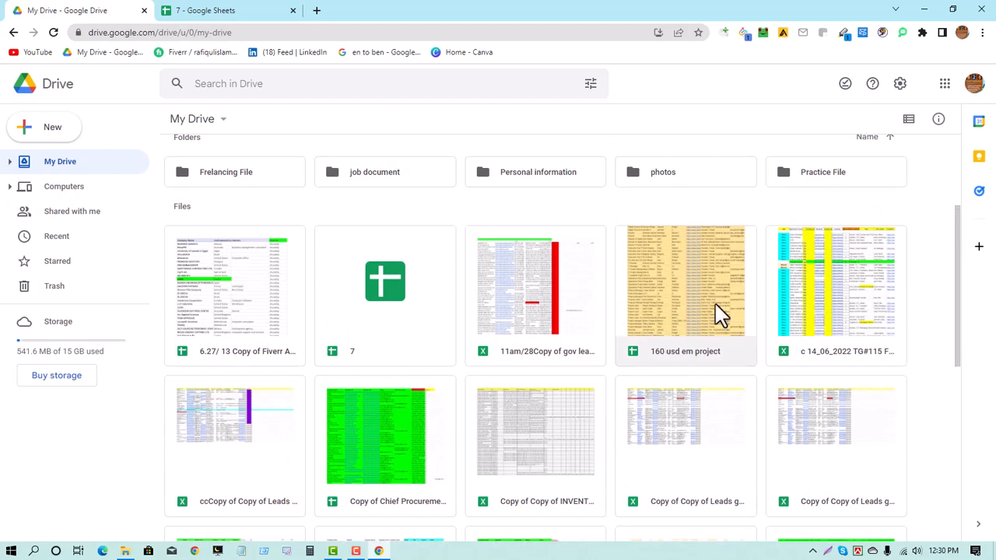
double_click(697, 296)
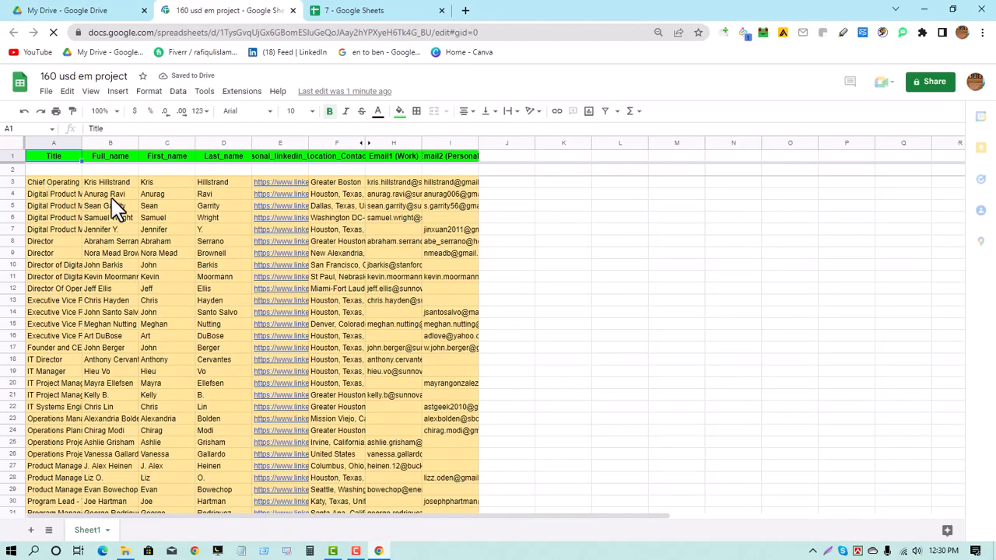
- Copy the contact data in cells A3:I201 of the 160 usd em project sheet
left_click_drag(58, 184, 449, 373)
right_click(345, 319)
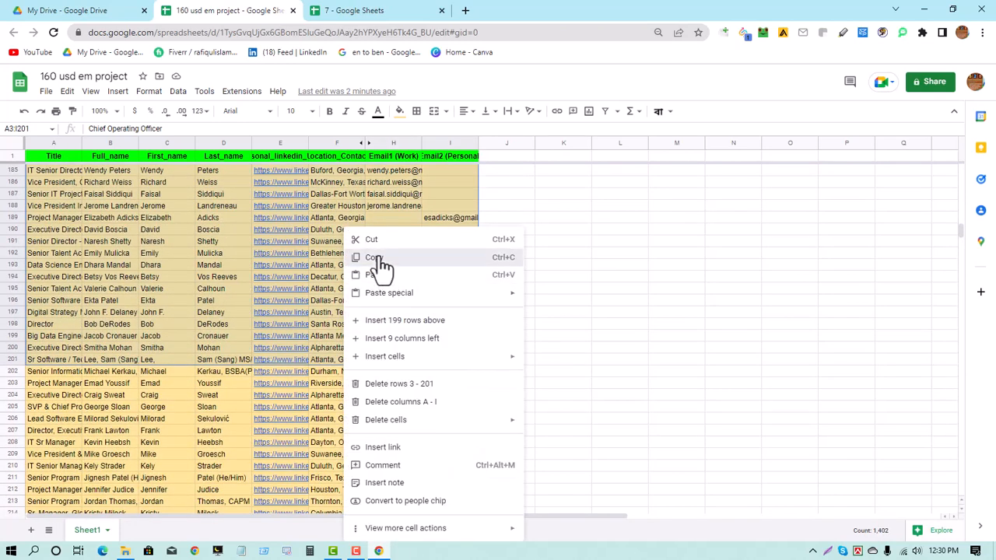
left_click(379, 257)
- Paste the copied rows into spreadsheet 7 starting at cell A2 and set their text wrapping to Clip
left_click(377, 18)
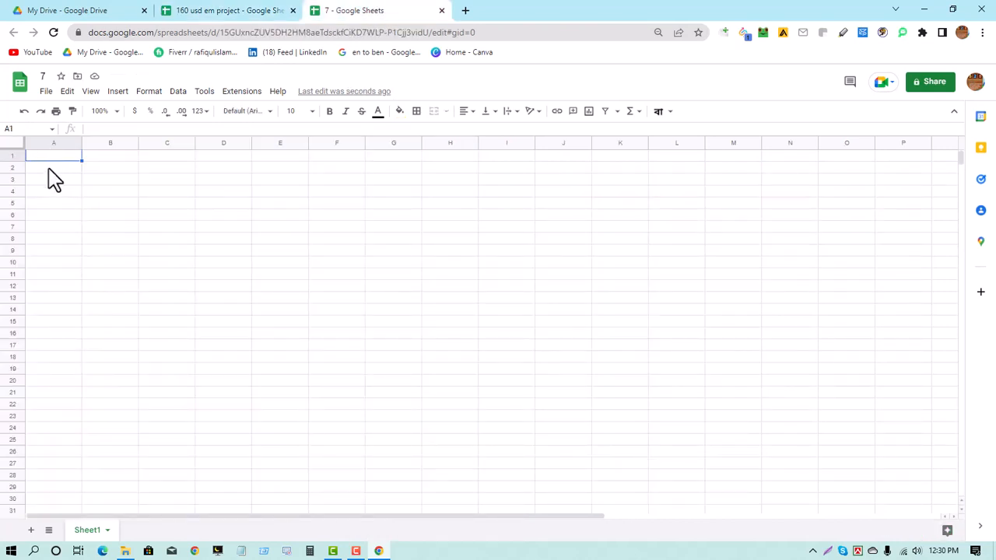
left_click(49, 168)
right_click(48, 169)
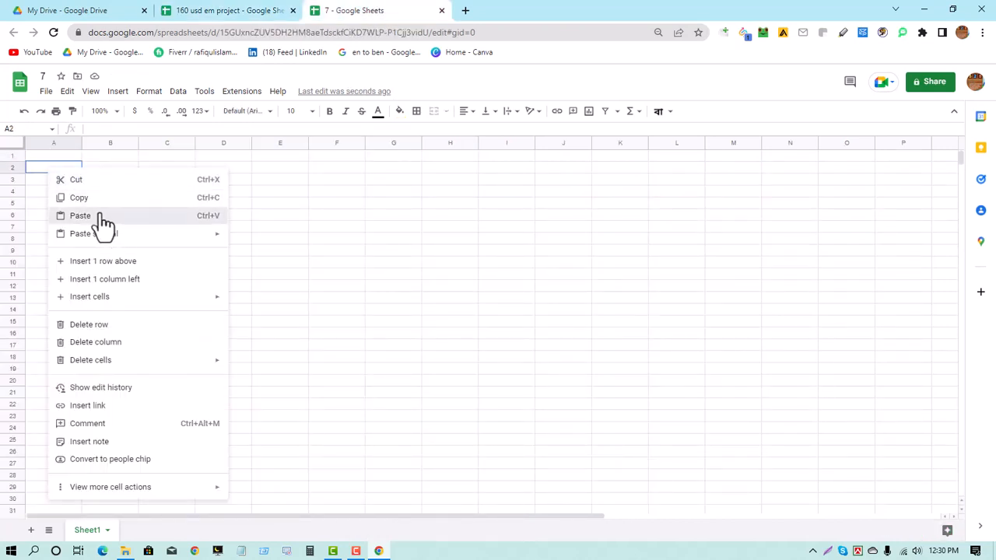
left_click(100, 216)
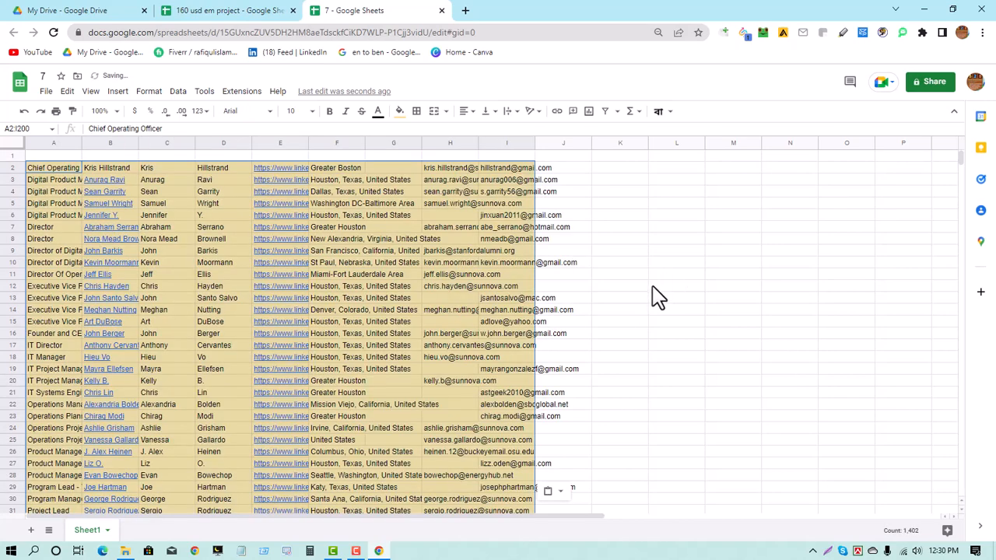
left_click(514, 113)
left_click(533, 129)
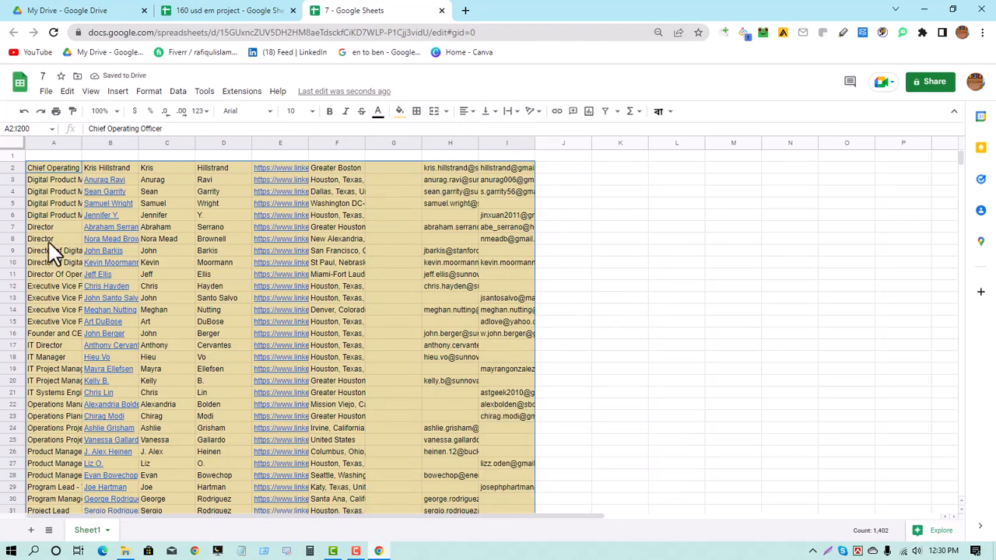
- Enter the header "Title" in cell A1 above the job titles
left_click(37, 157)
double_click(37, 156)
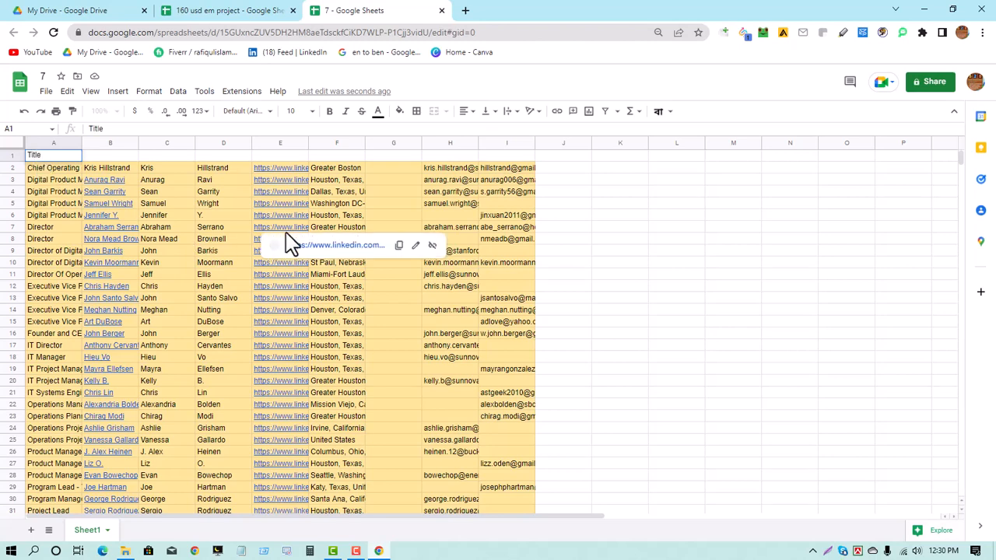
left_click(675, 275)
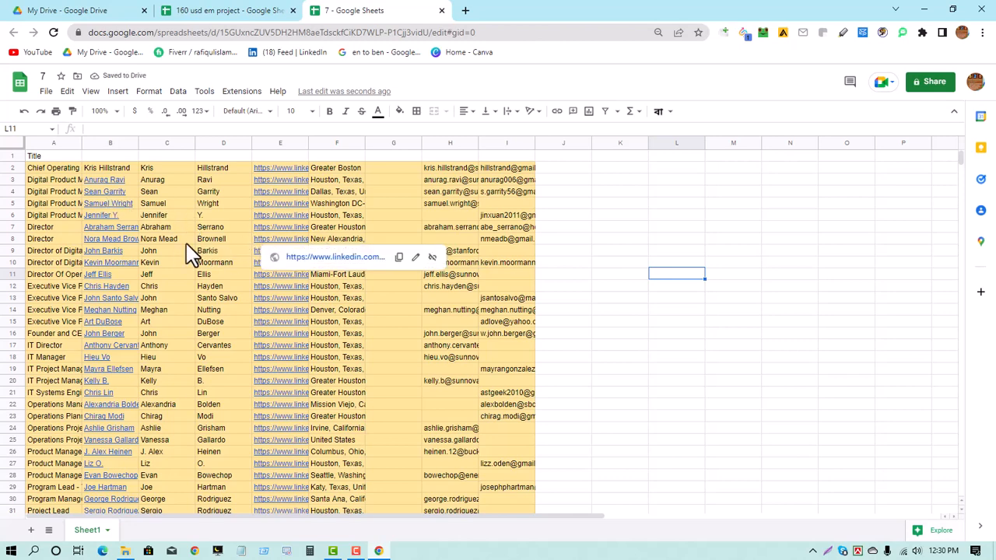
- Move the LinkedIn link column E directly after the Title column so that it becomes column B
left_click(278, 143)
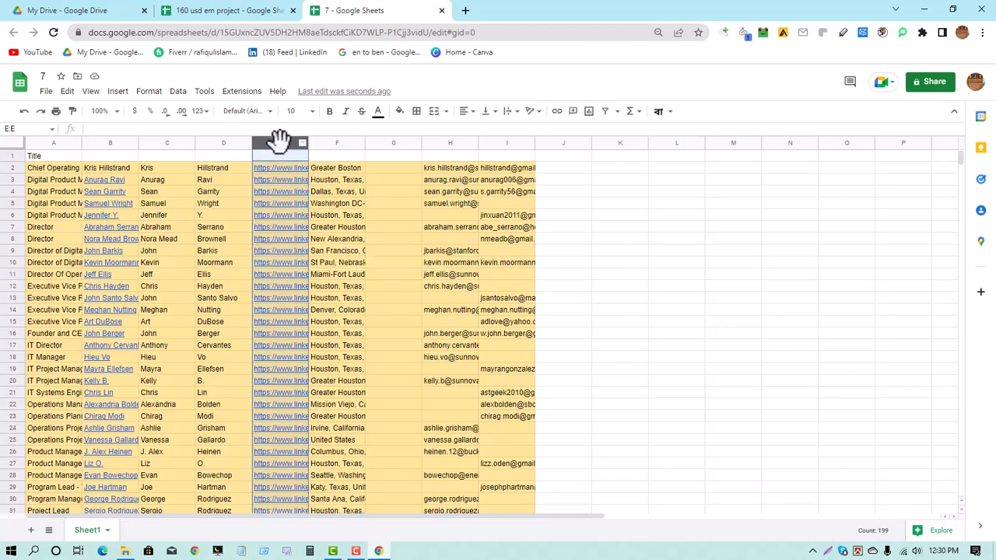
left_click_drag(280, 140, 112, 140)
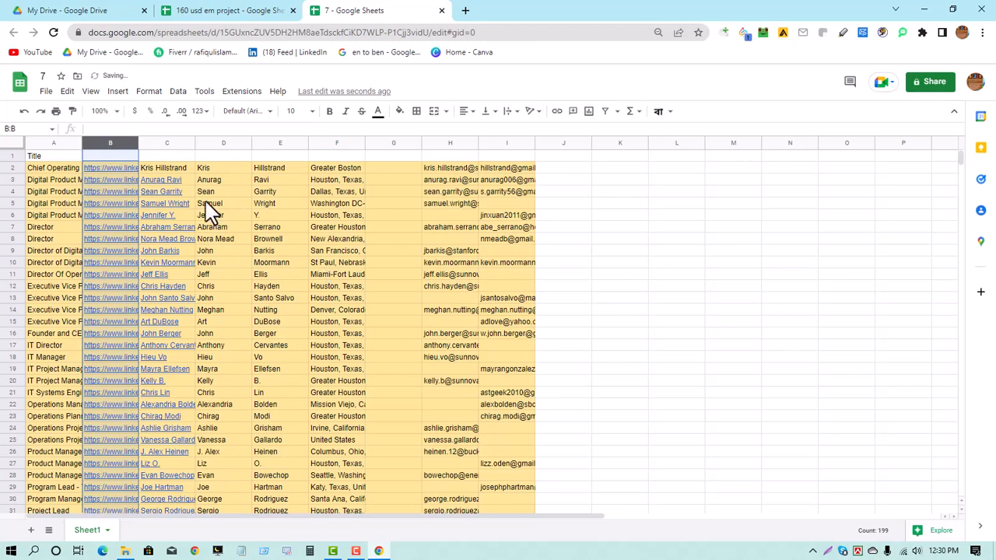
left_click(101, 170)
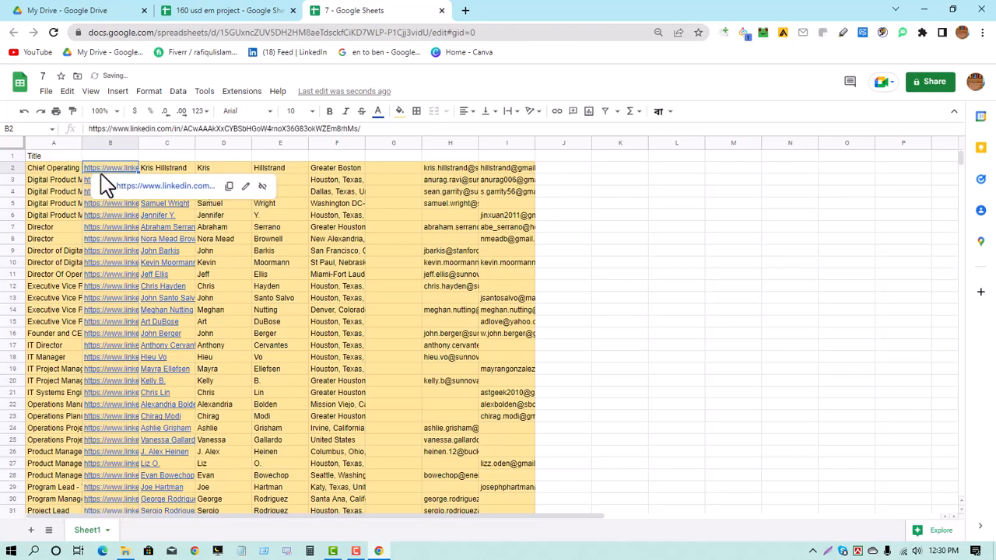
left_click(701, 273)
- Delete columns C to J, keeping only the job titles and LinkedIn links
left_click_drag(179, 140, 549, 191)
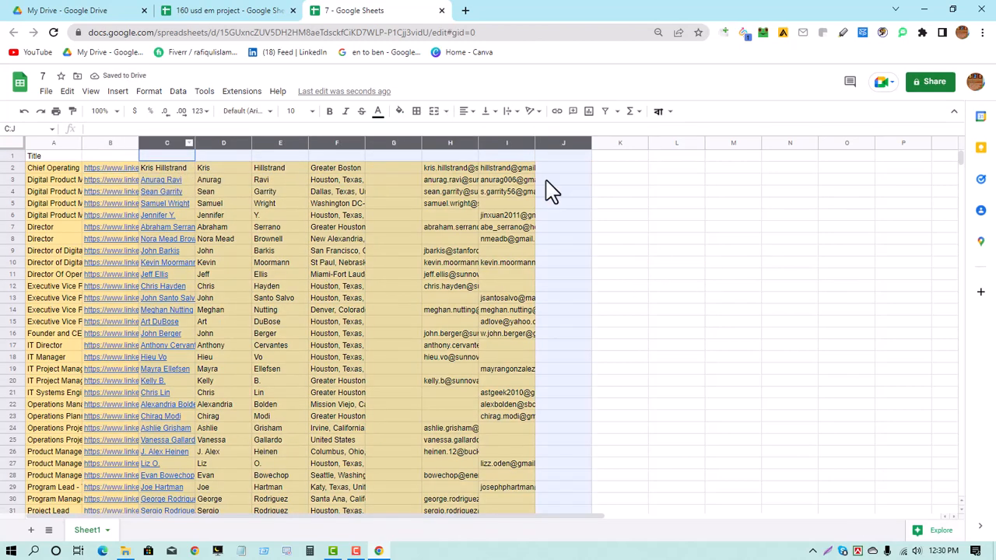
right_click(349, 183)
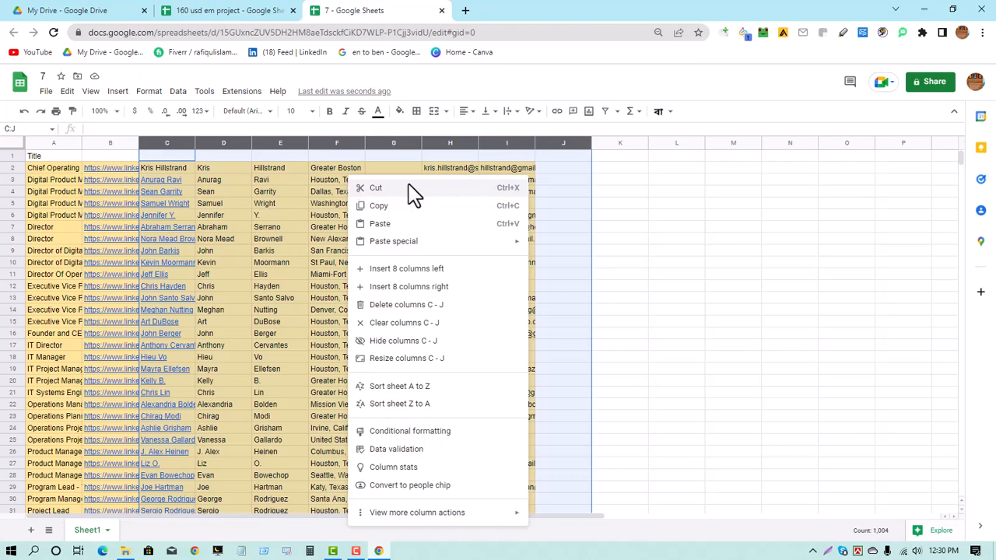
left_click(390, 322)
left_click(682, 290)
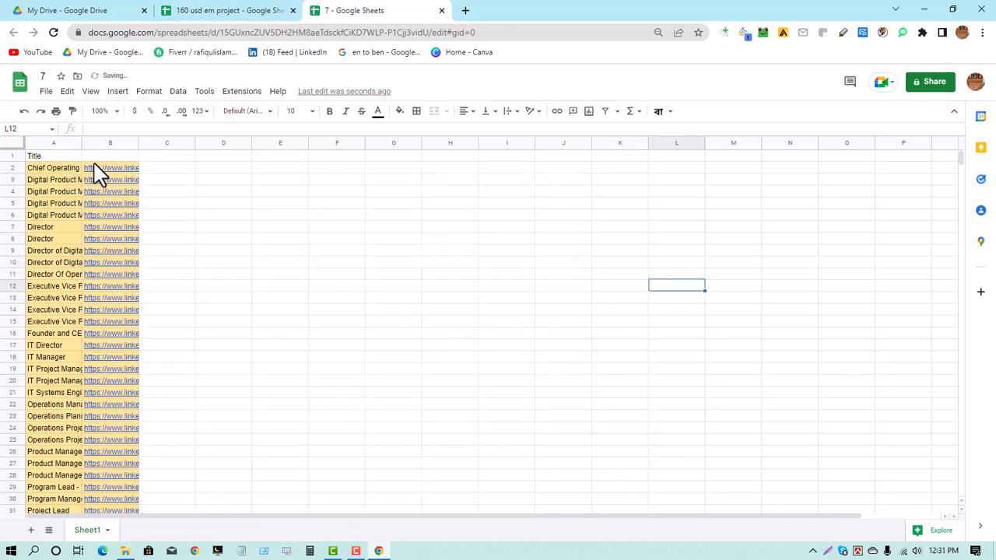
- Enter the headers "Linkedin p link", "Name", "Adress" and "Email" in cells B1 to E1
double_click(114, 156)
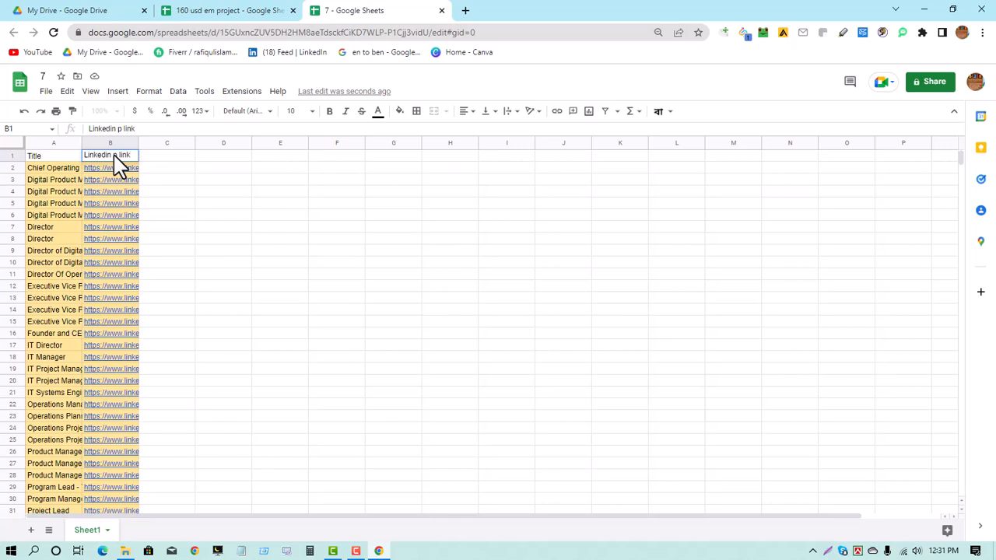
left_click(199, 238)
double_click(167, 158)
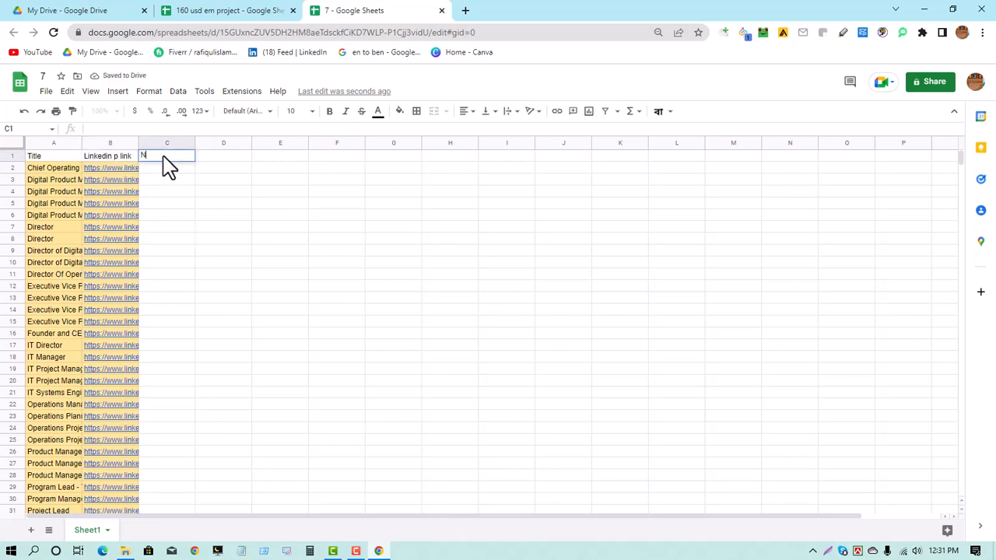
type("Name")
left_click(218, 166)
double_click(218, 159)
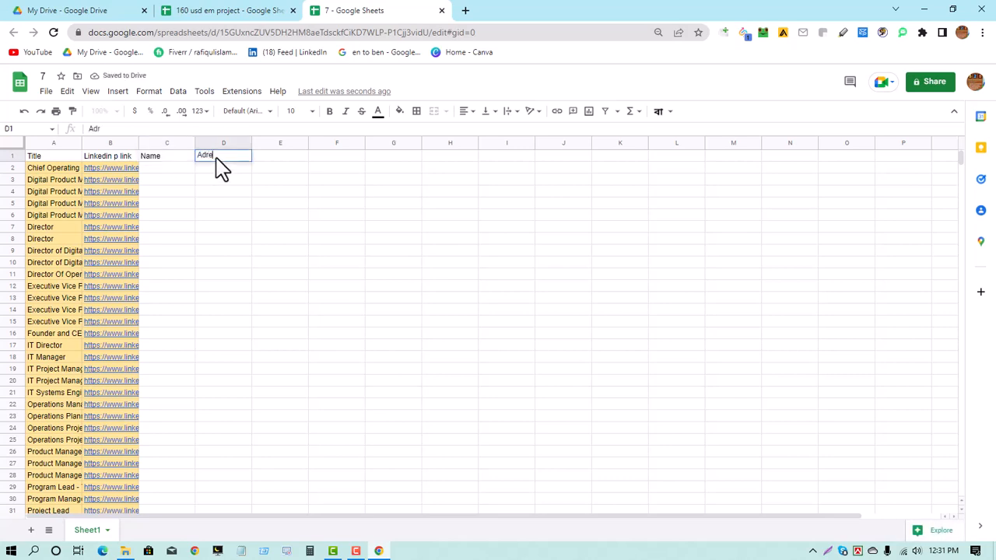
left_click(274, 160)
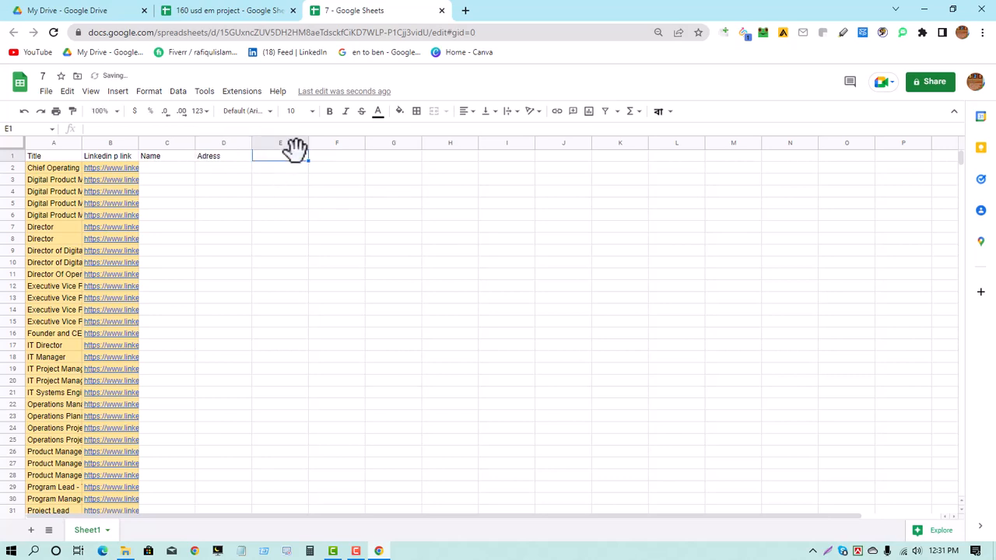
double_click(290, 159)
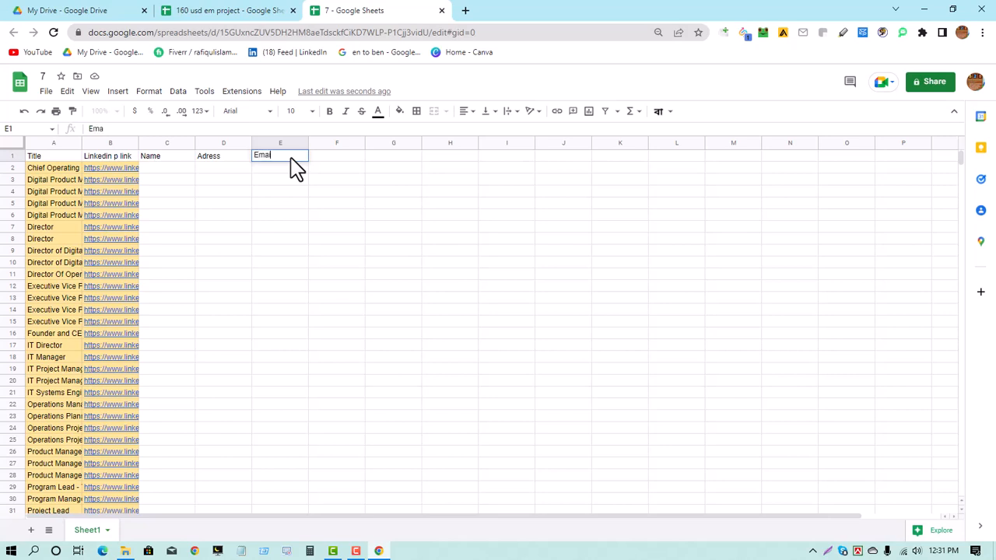
left_click(334, 166)
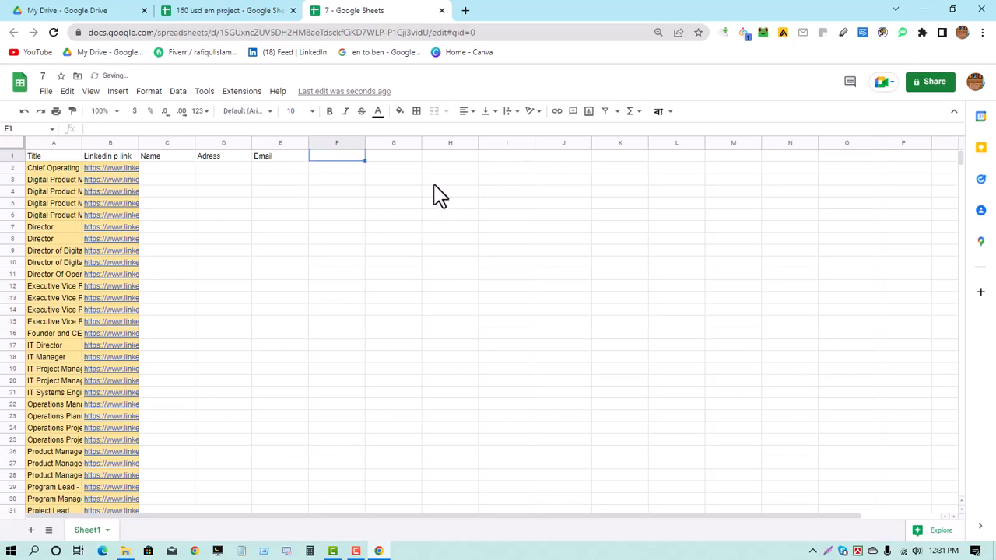
- Open the first contact's LinkedIn profile from the link in cell B2
left_click(339, 250)
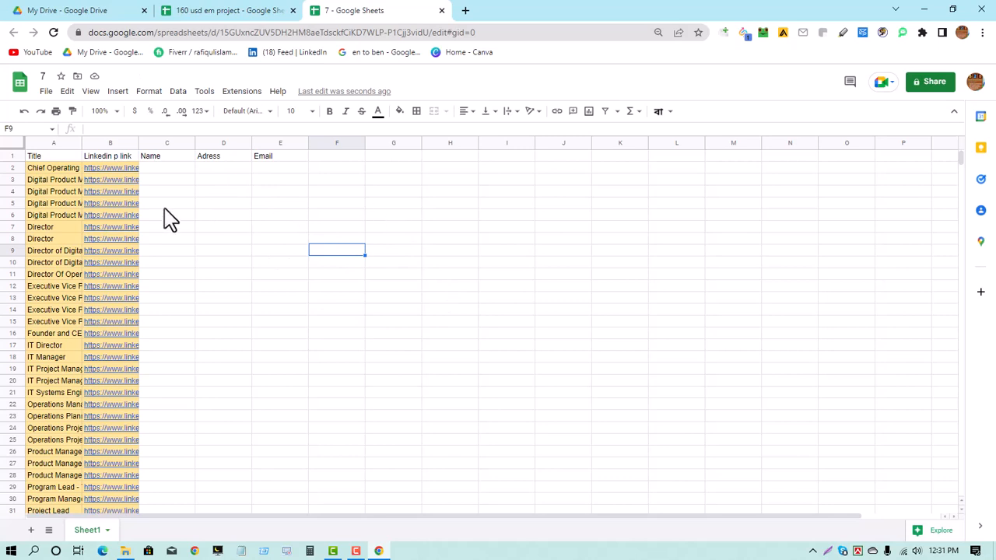
left_click(123, 179)
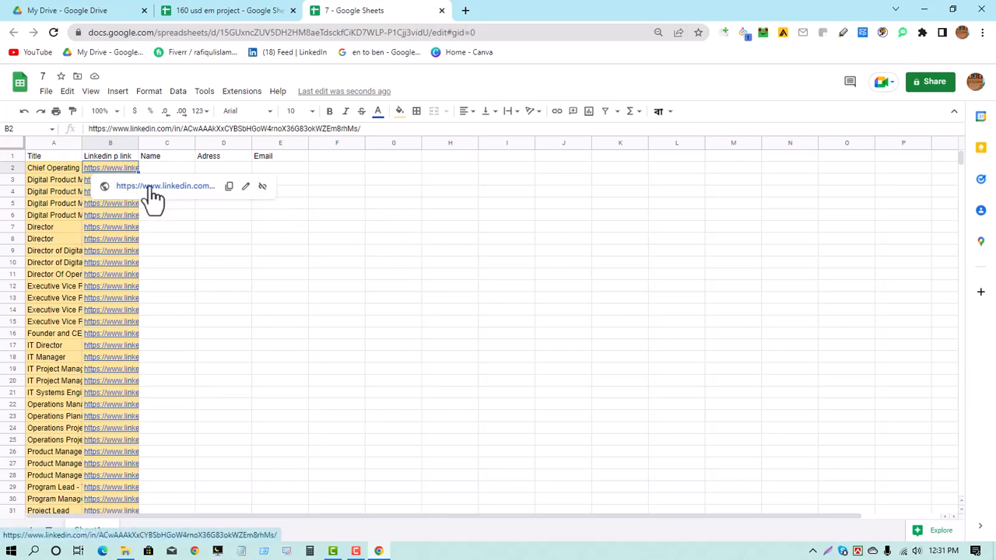
left_click(151, 188)
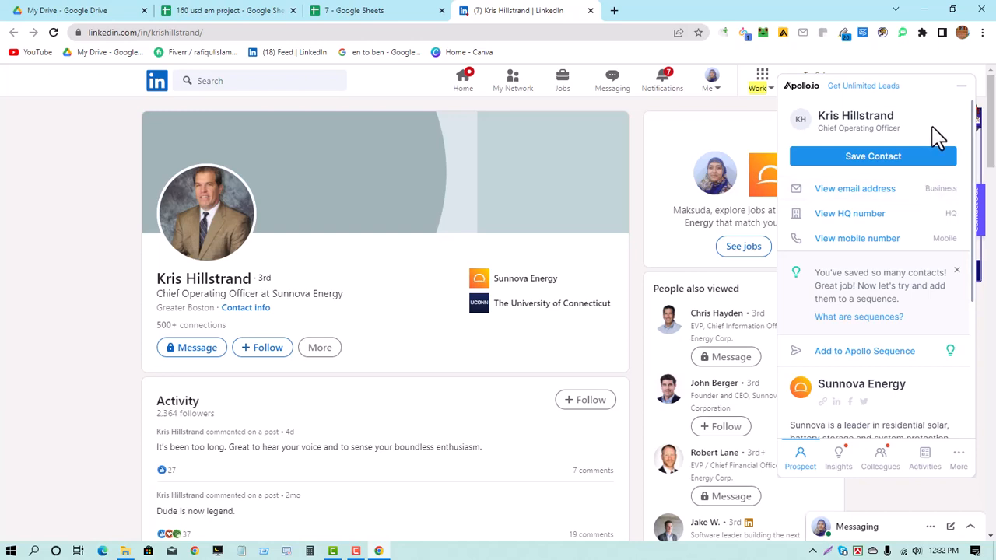
- Collapse the Apollo overlay on the LinkedIn profile and open the ContactOut extension for this contact
left_click(960, 88)
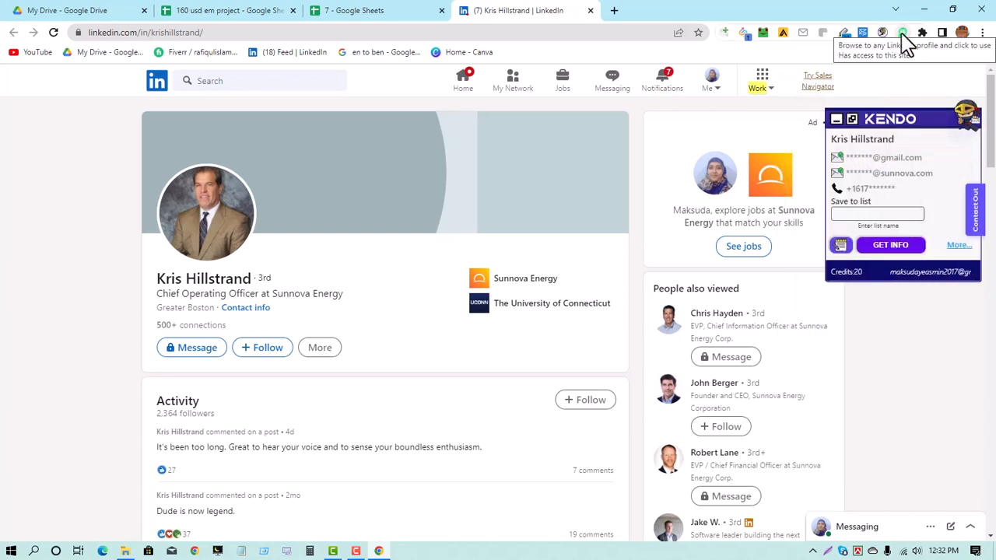
left_click(903, 34)
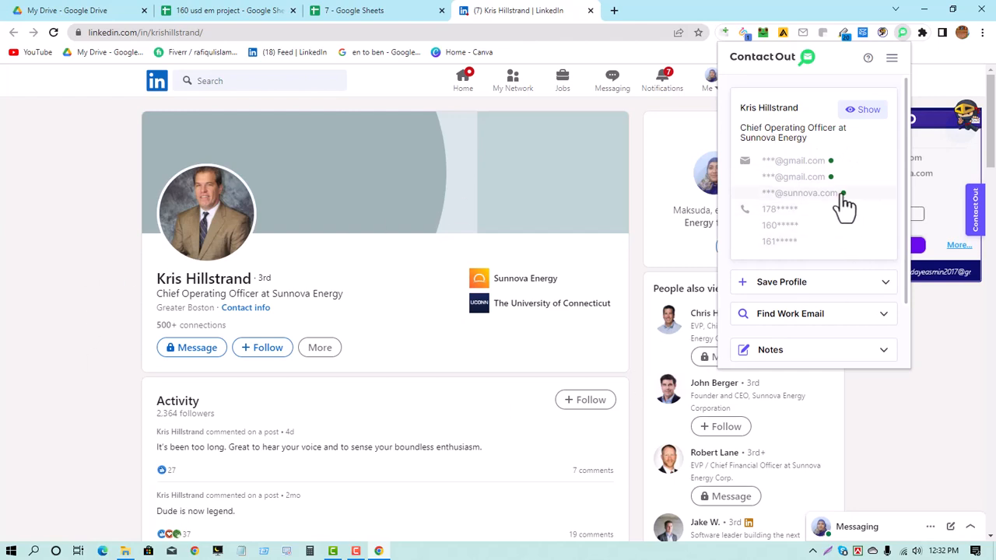
- Copy the contact's full name from the LinkedIn profile into cell C2 of spreadsheet 7
left_click_drag(156, 281, 243, 280)
right_click(243, 280)
left_click(269, 294)
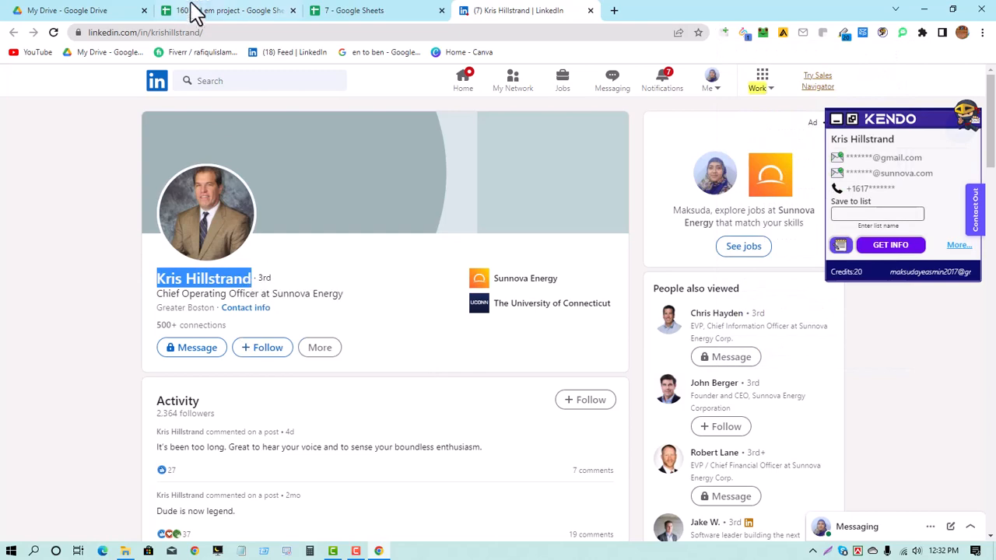
left_click(346, 11)
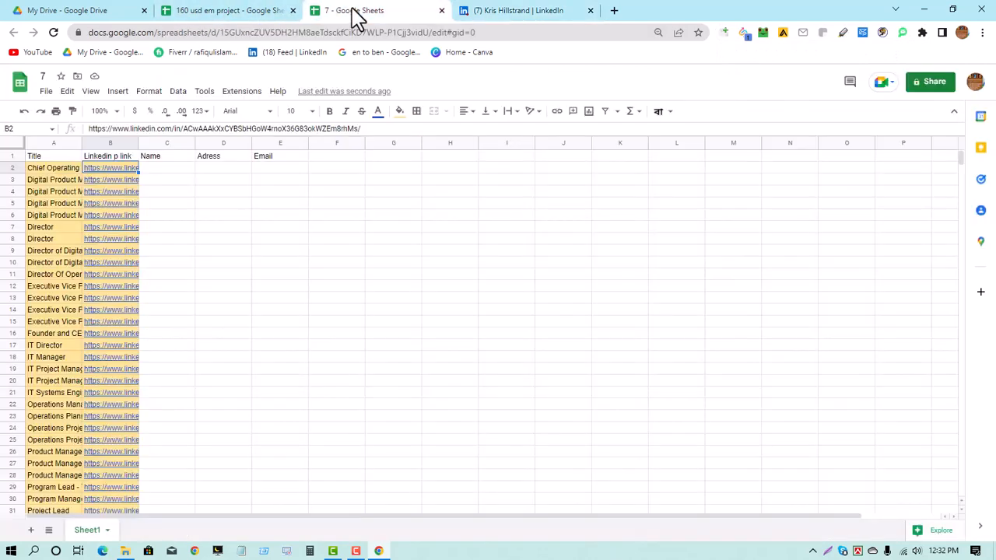
left_click(168, 170)
right_click(169, 170)
left_click(207, 265)
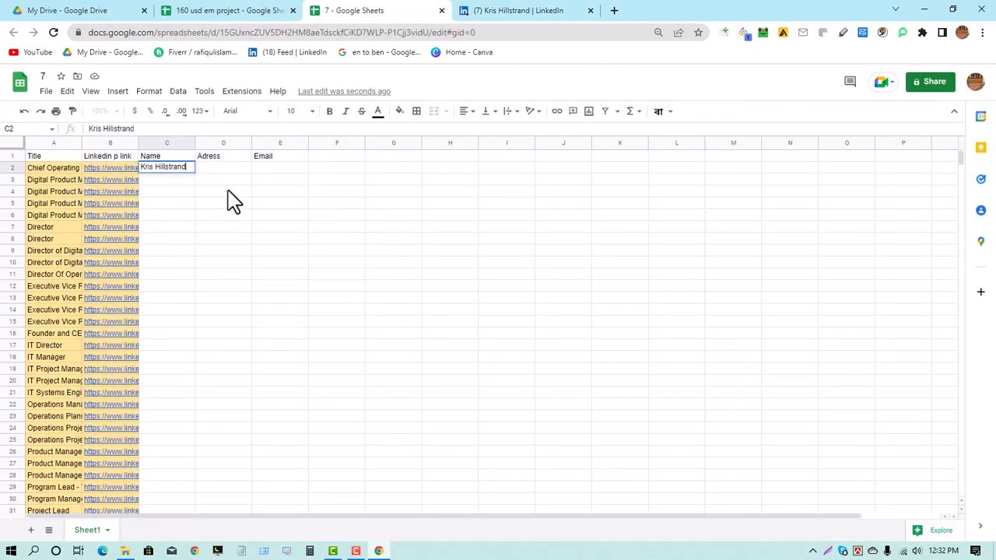
left_click(234, 179)
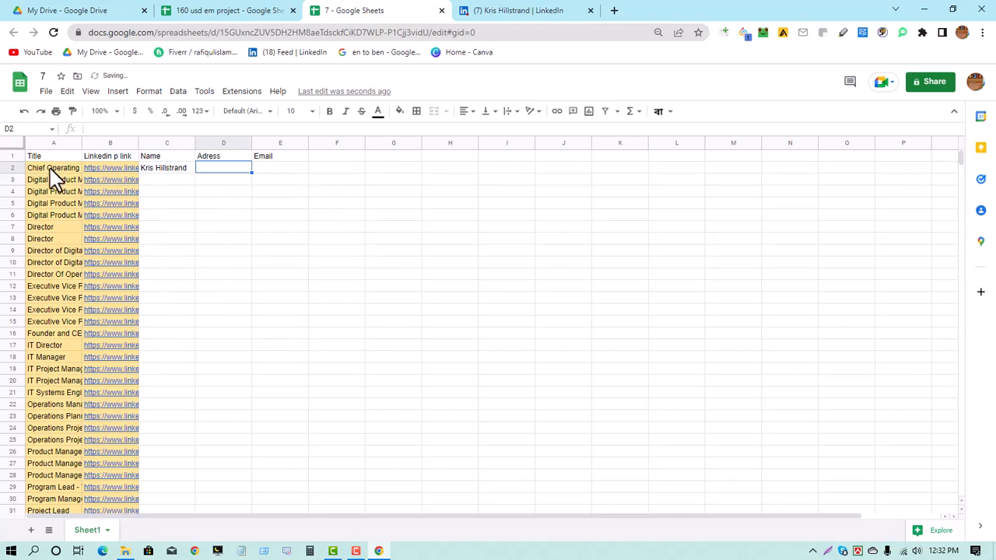
- Widen the Title column A to about twice its width, then reselect the address cell D2
double_click(213, 172)
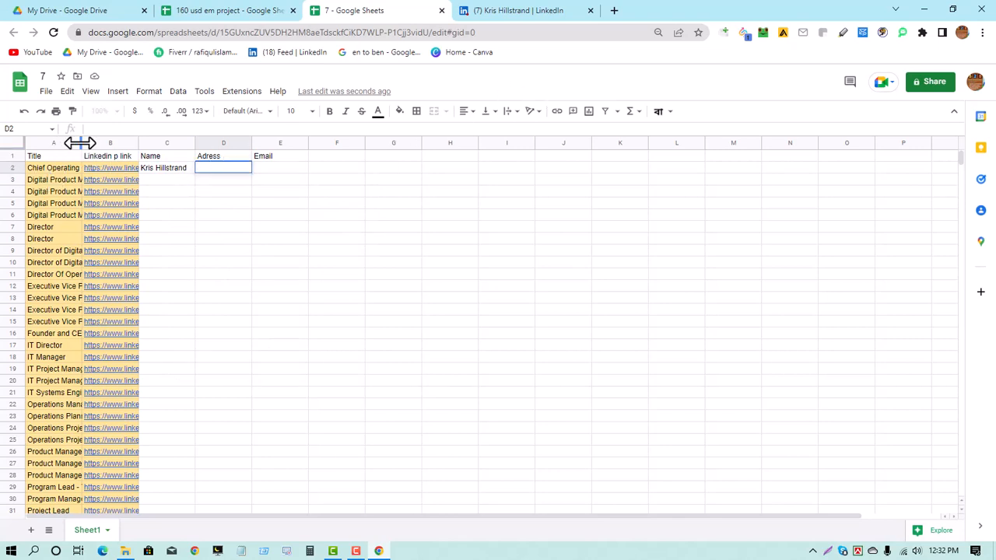
left_click_drag(81, 142, 139, 156)
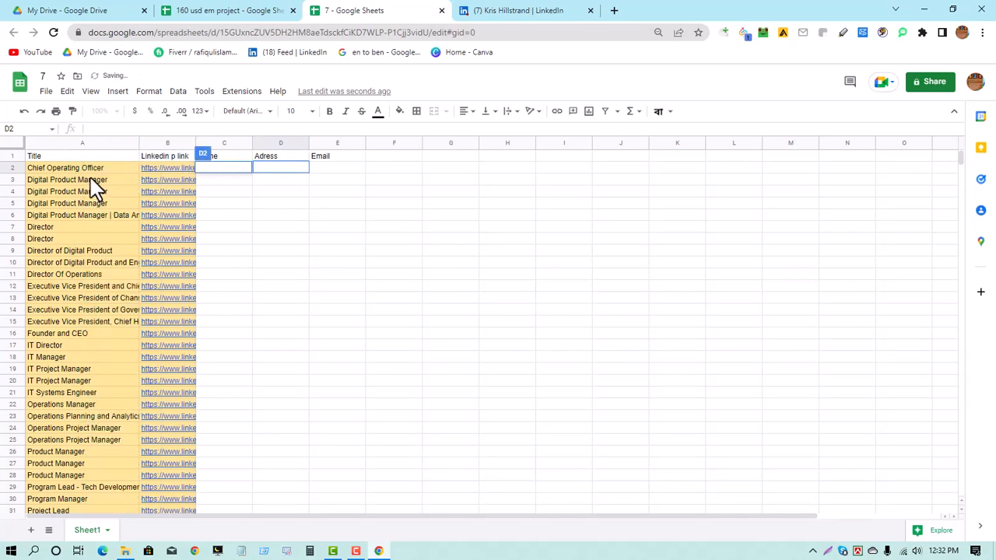
key("ctrl+v")
left_click(286, 171)
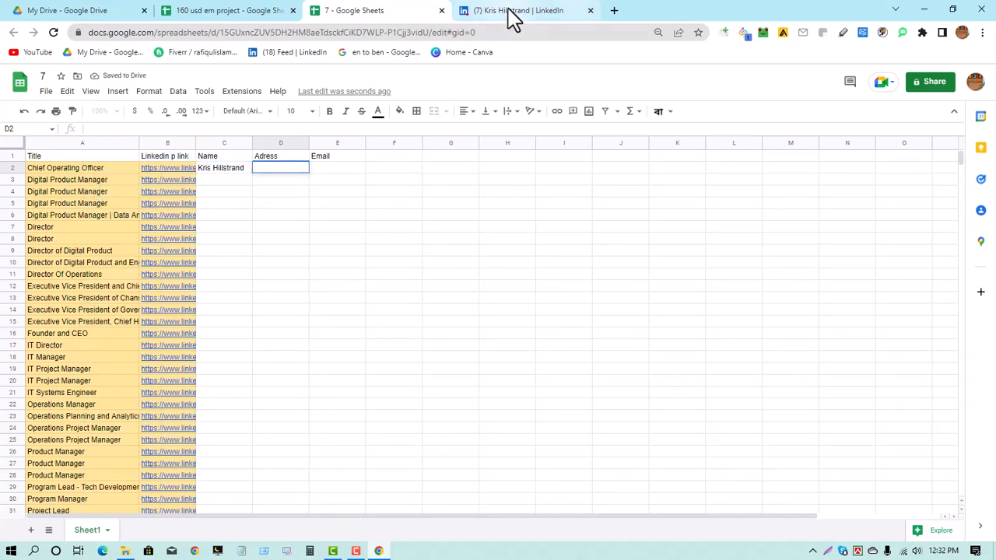
- Copy the contact's location from the LinkedIn profile into the Adress cell D2
left_click(510, 12)
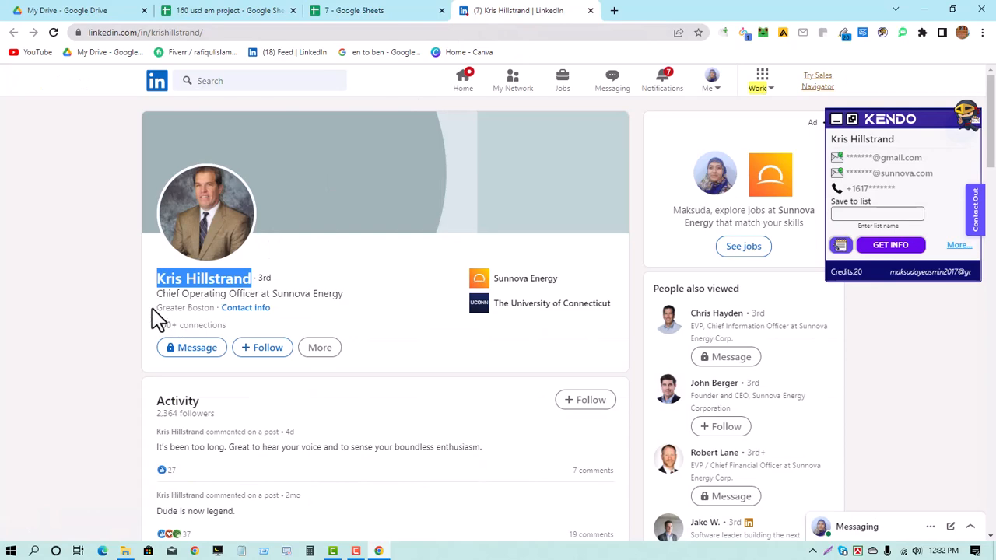
left_click_drag(156, 309, 215, 308)
right_click(215, 308)
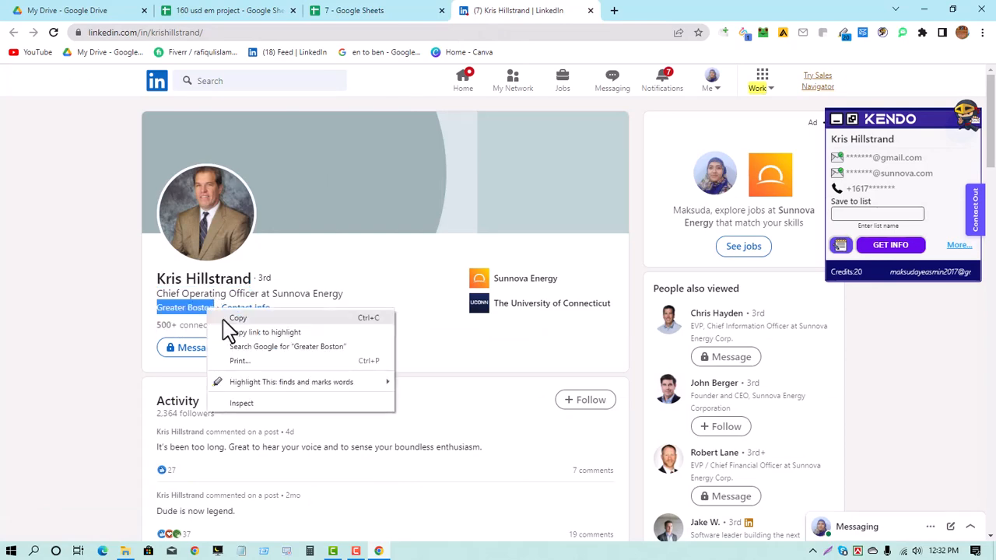
left_click(232, 318)
left_click(232, 11)
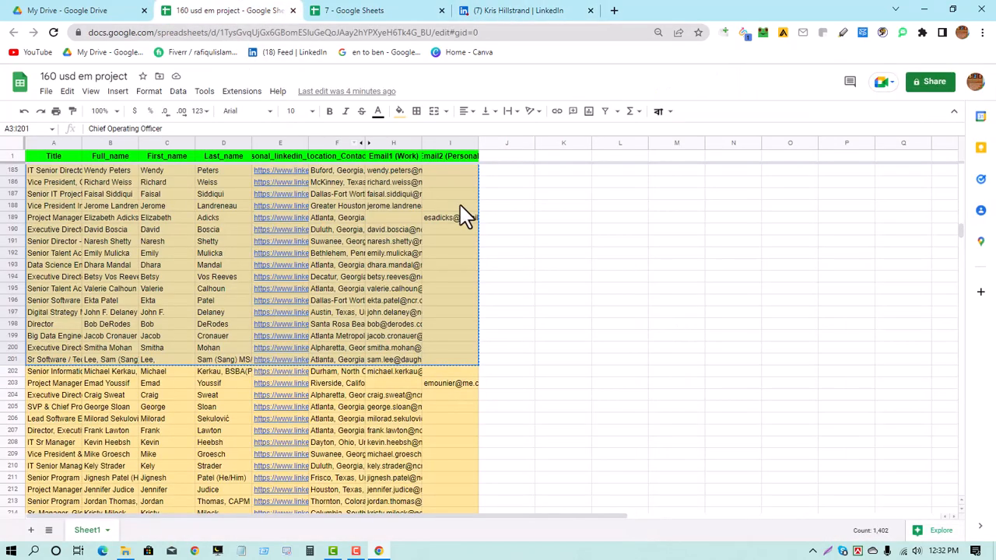
left_click(358, 11)
right_click(289, 168)
left_click(322, 256)
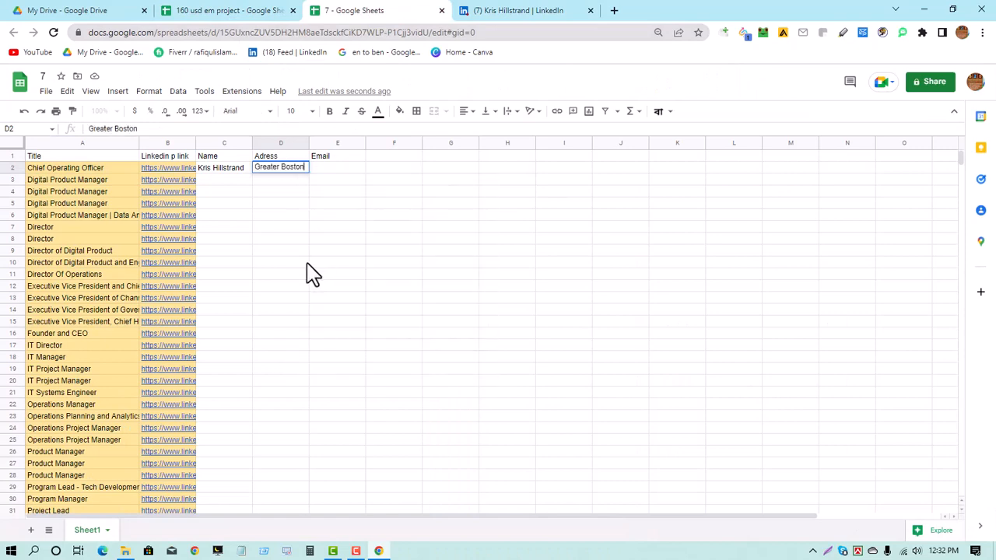
left_click(306, 267)
left_click(331, 172)
- Reveal the contact's hidden details in ContactOut on the LinkedIn profile and copy the first Gmail address
left_click(499, 11)
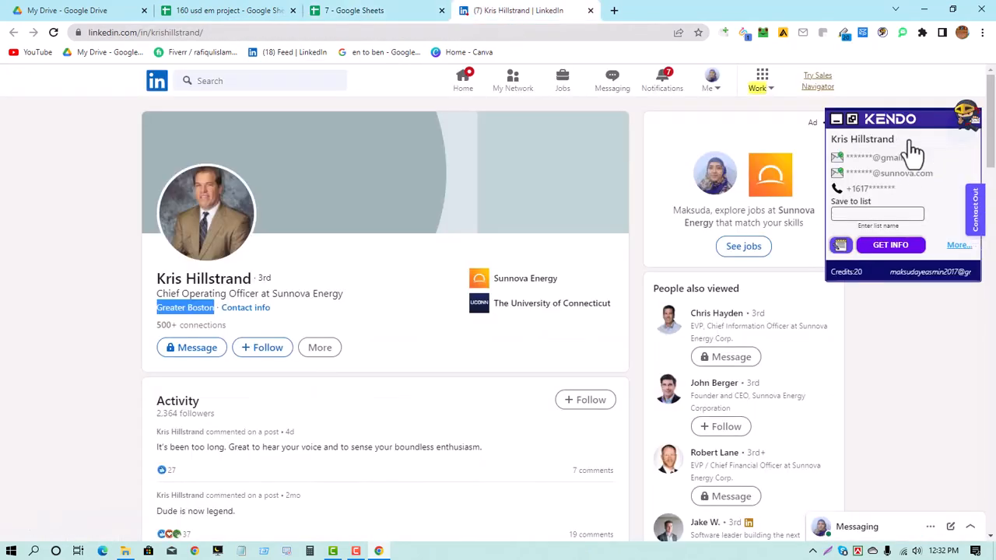
left_click(903, 34)
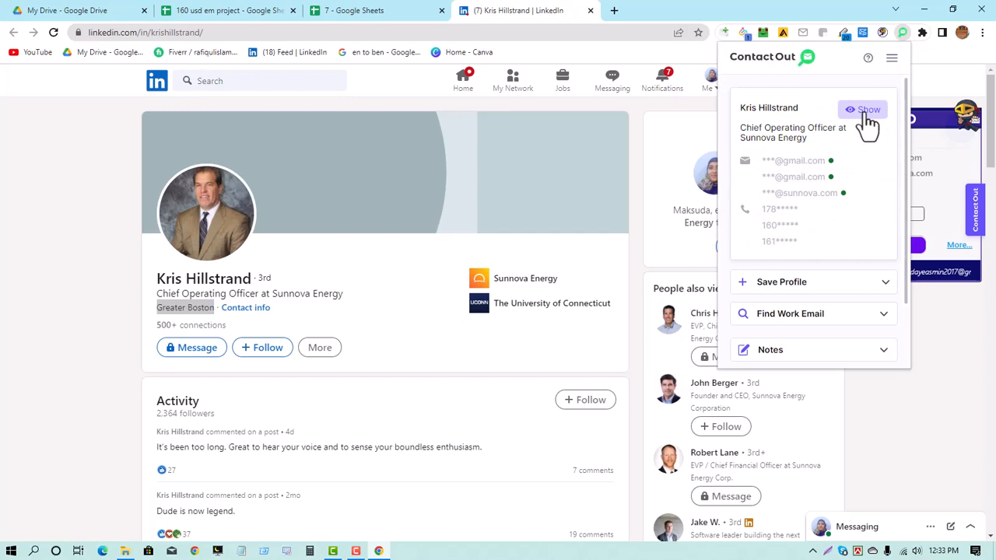
left_click(865, 113)
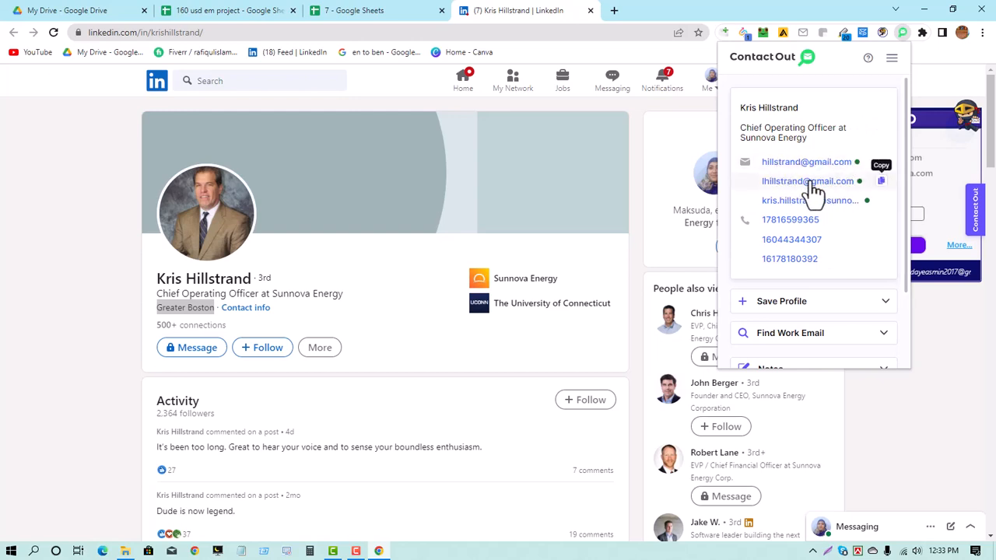
left_click(880, 162)
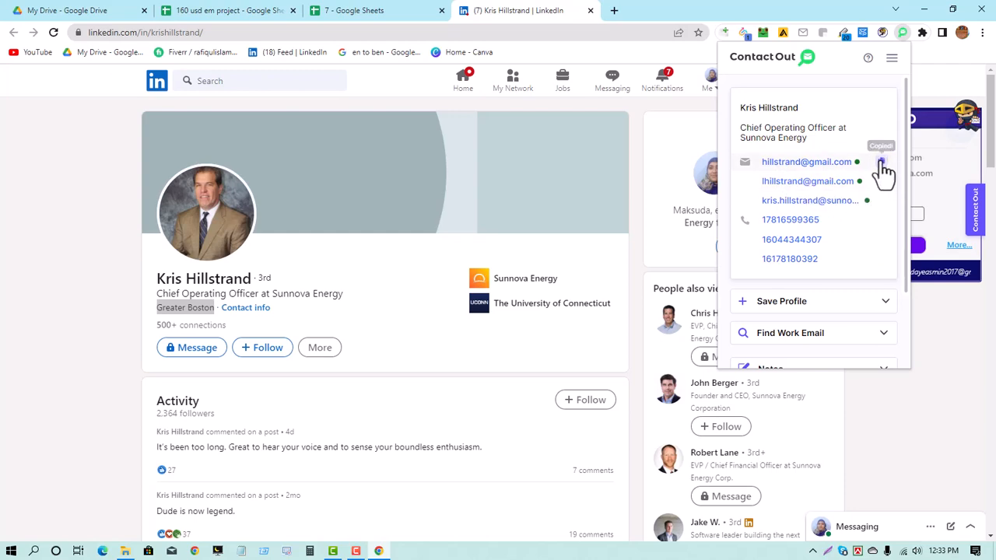
- Add the header "E p" in cell F1 of spreadsheet 7 and paste the contact's personal email into F2
left_click(323, 11)
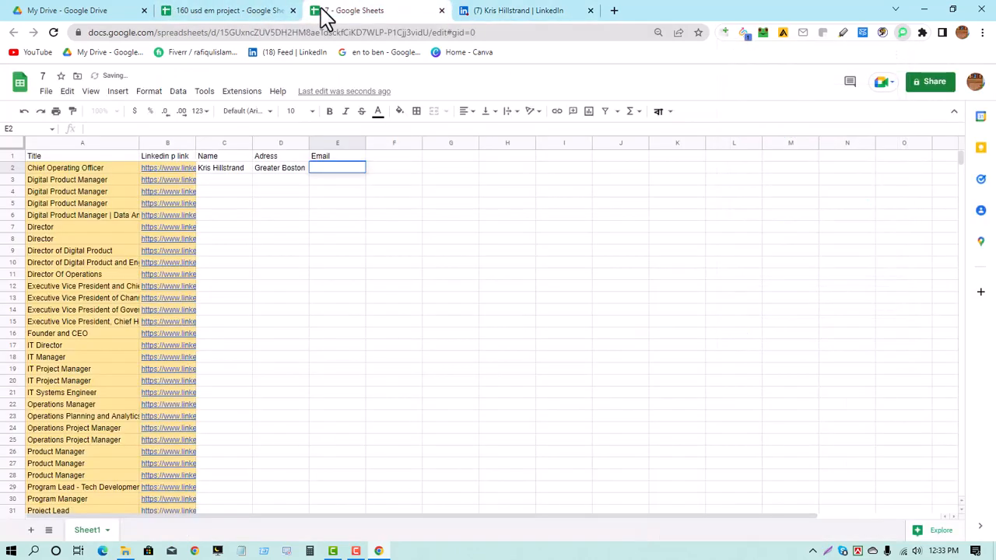
double_click(393, 156)
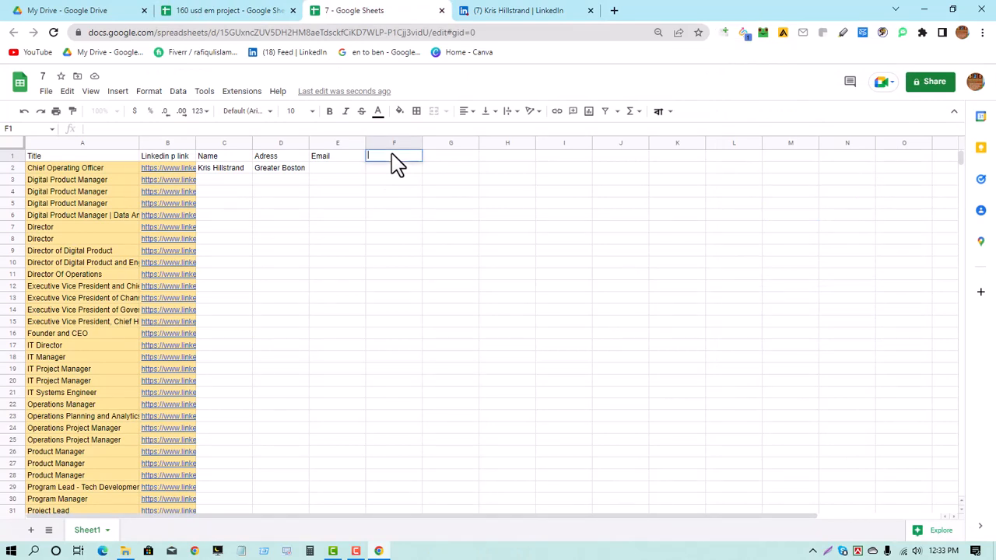
type("E p")
double_click(409, 178)
right_click(409, 178)
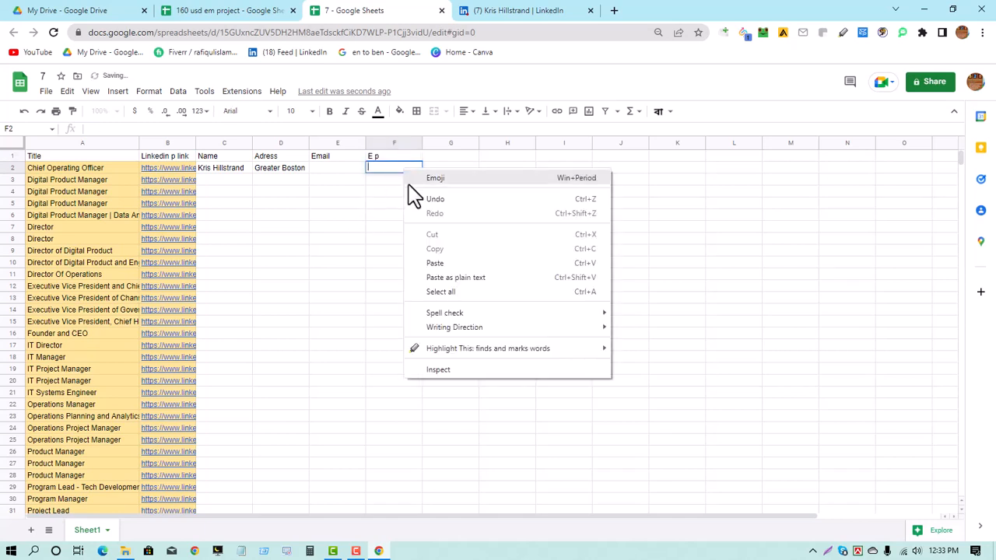
left_click(450, 272)
- Change the header in cell E1 to "Email work"
left_click(343, 180)
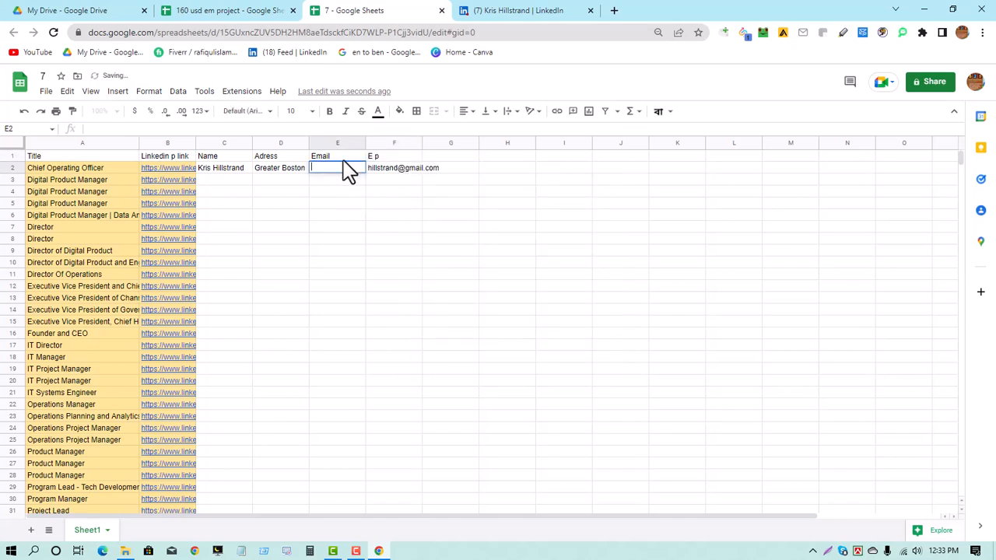
double_click(348, 156)
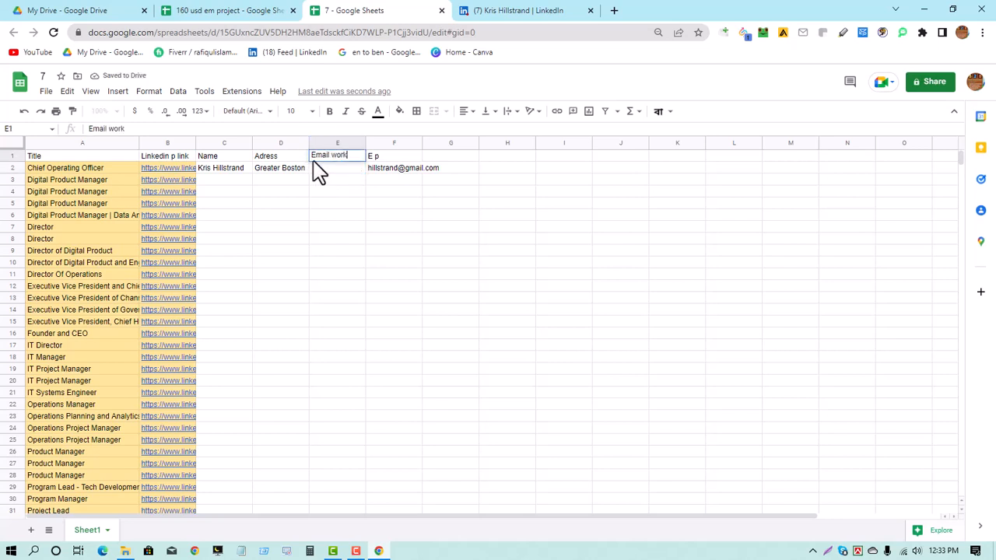
key("Return")
- Copy the contact's Sunnova work email from ContactOut on the LinkedIn profile into cell E2
left_click(554, 11)
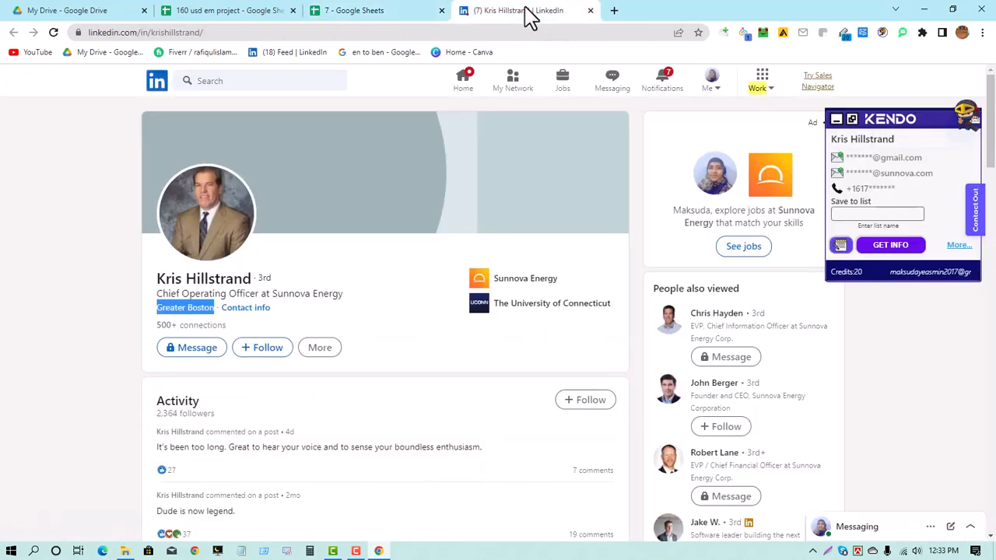
left_click(902, 33)
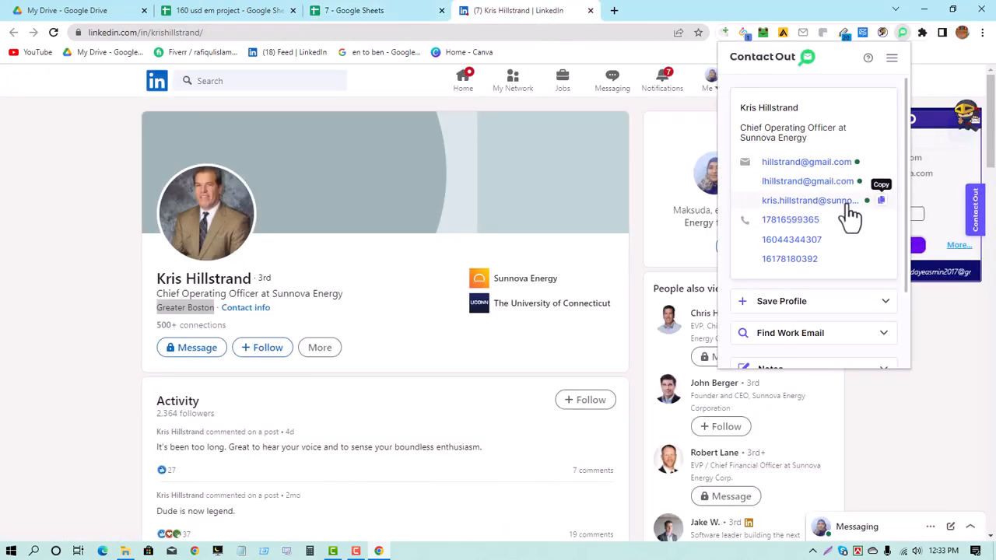
left_click(882, 202)
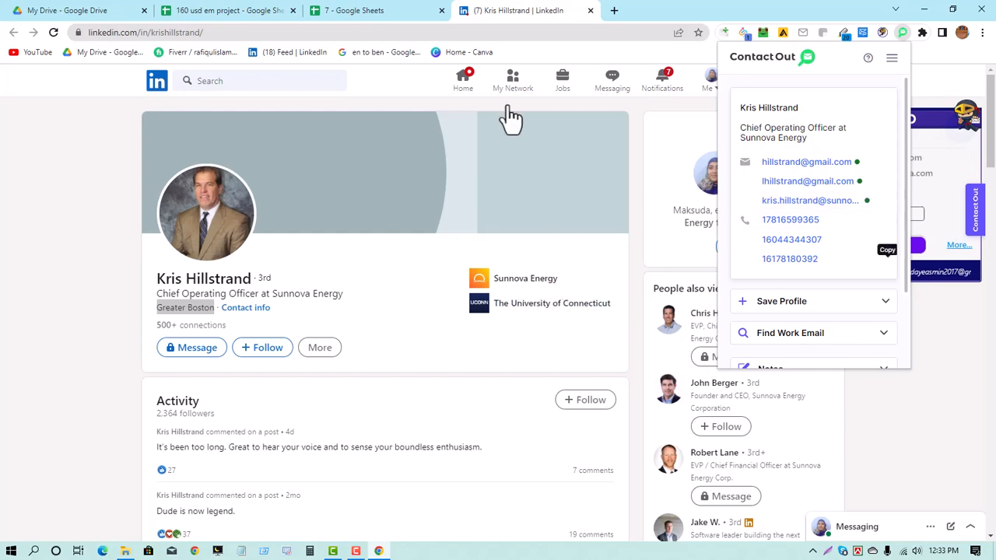
left_click(327, 12)
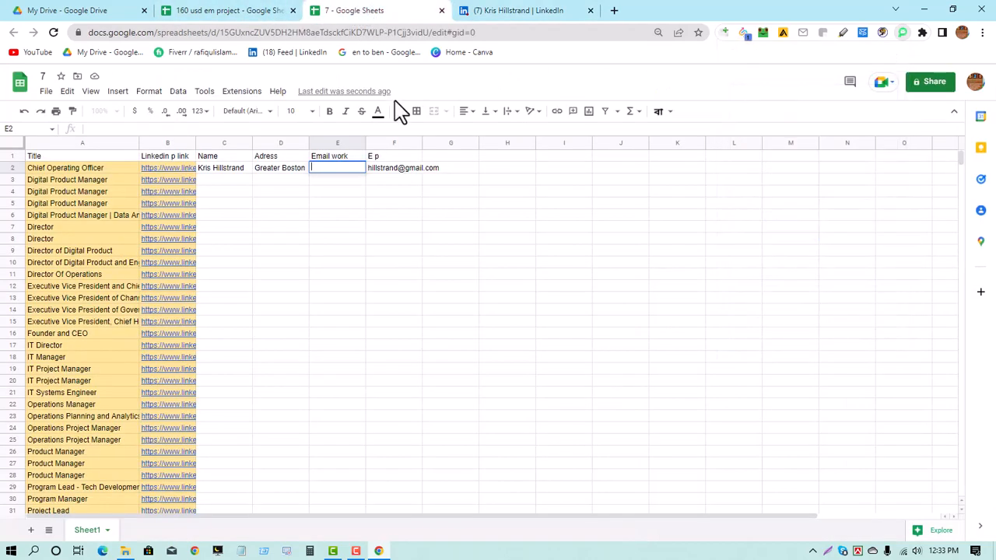
right_click(341, 165)
left_click(379, 260)
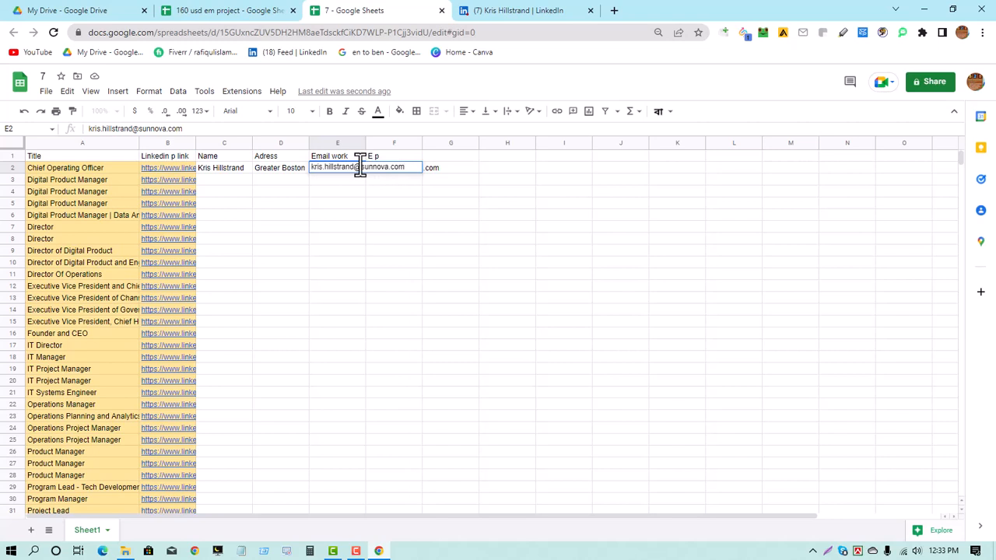
left_click_drag(360, 166, 436, 184)
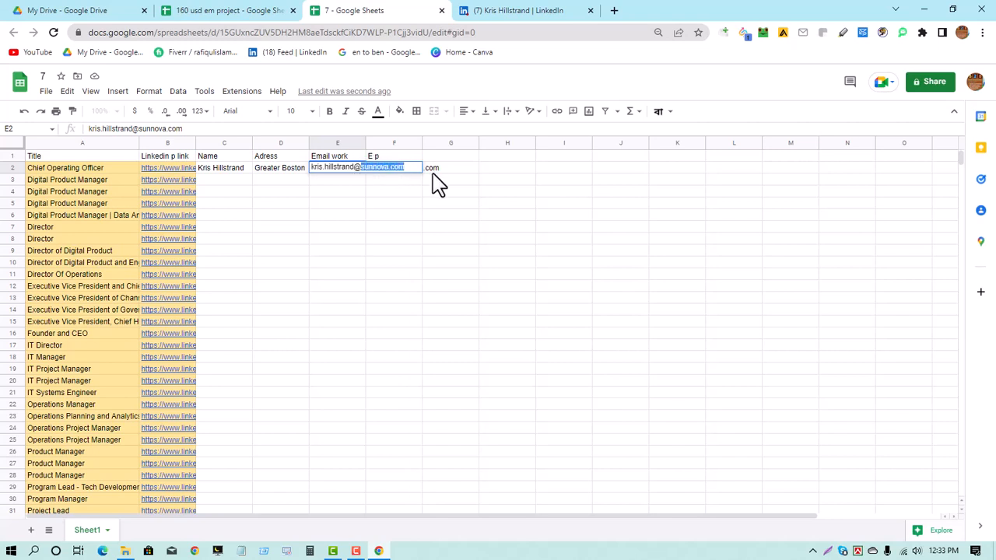
left_click(342, 192)
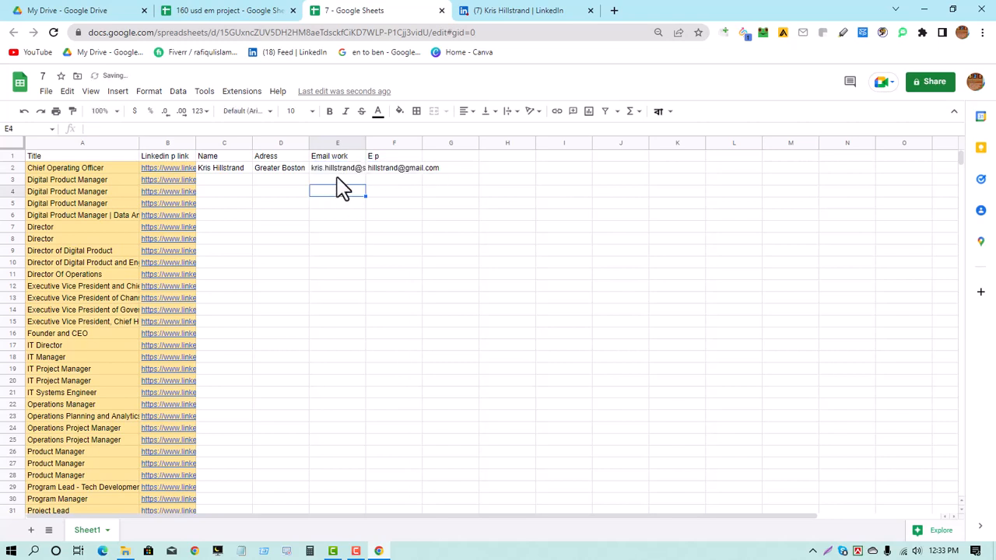
left_click(464, 167)
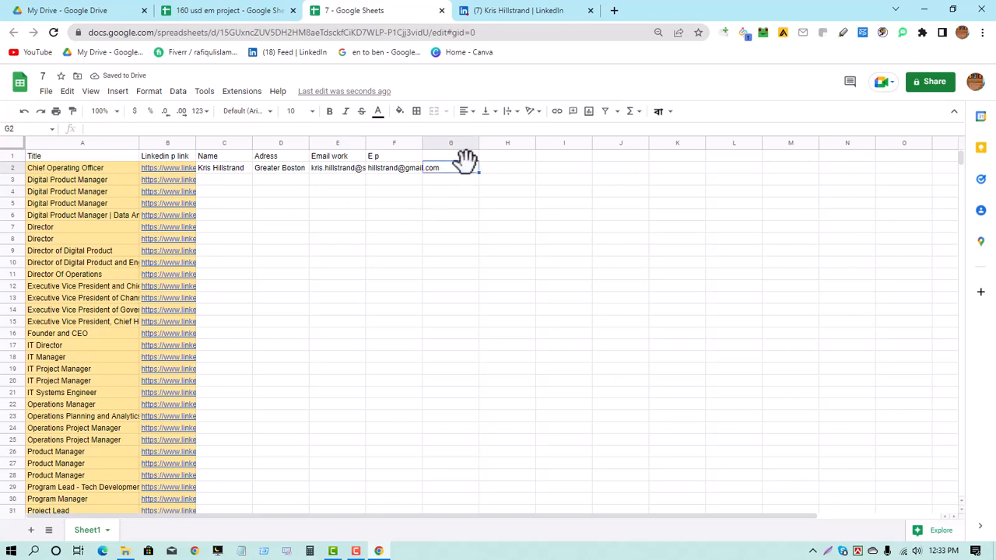
left_click(228, 181)
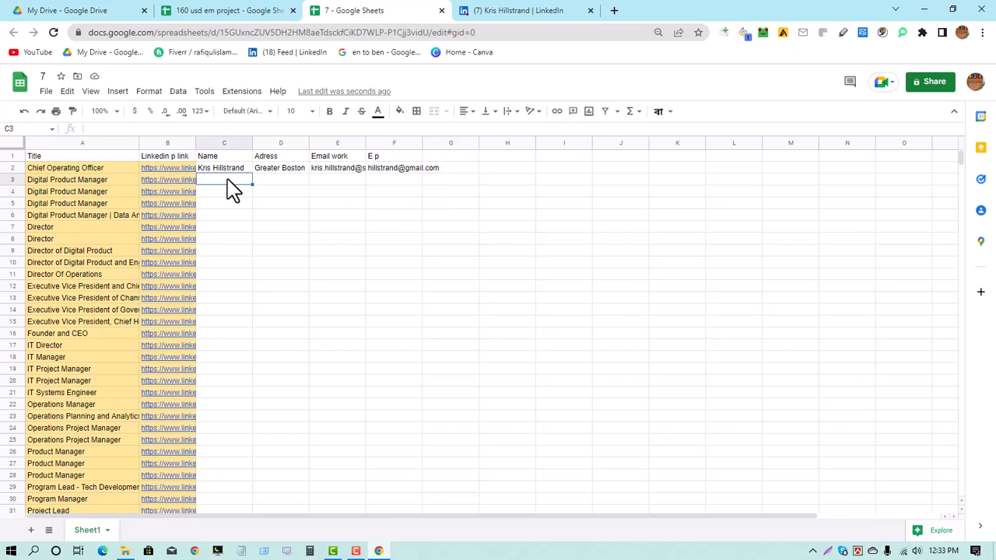